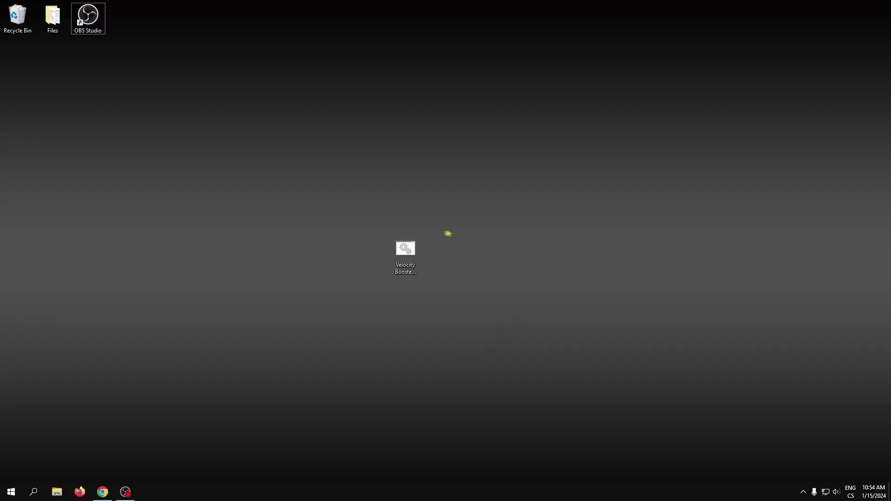
Run the Velocity Booster FREE batch file as administrator and move its console window to the middle of the desktop.
drag(421, 250, 402, 255)
right_click(402, 251)
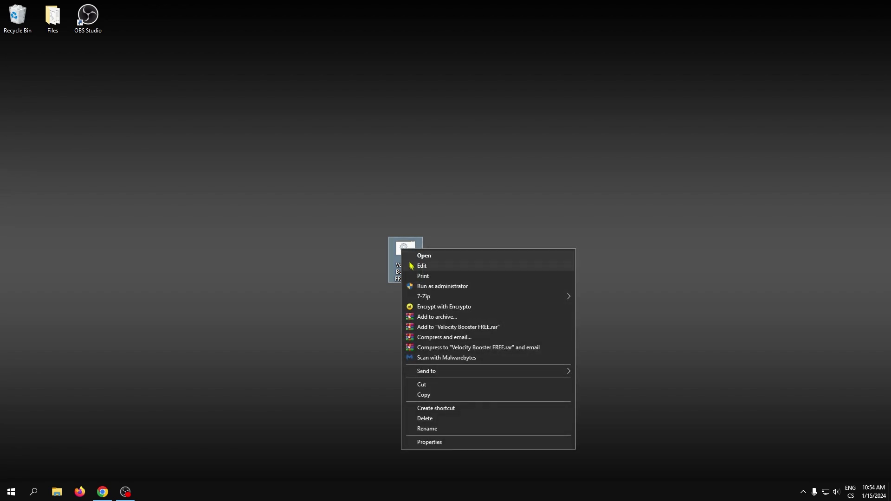
click(445, 286)
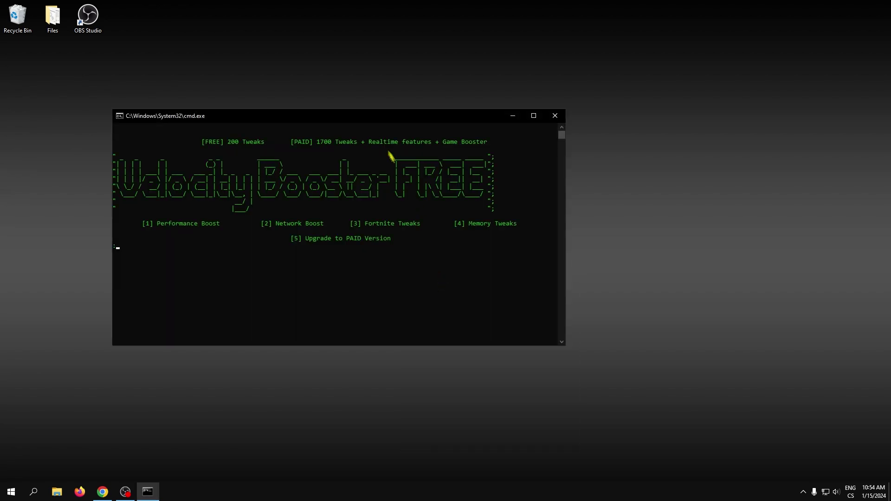
drag(349, 120, 446, 188)
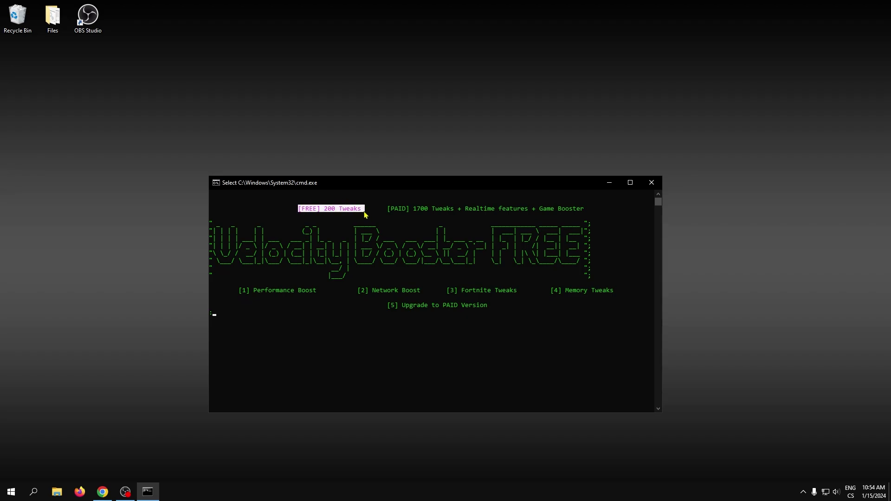
Highlight and read the free tweaks line, the paid feature line and the option to upgrade to the paid version.
mouse_move(314, 185)
mouse_down()
mouse_move(339, 190)
mouse_move(318, 188)
mouse_up()
click(393, 211)
drag(394, 214, 588, 215)
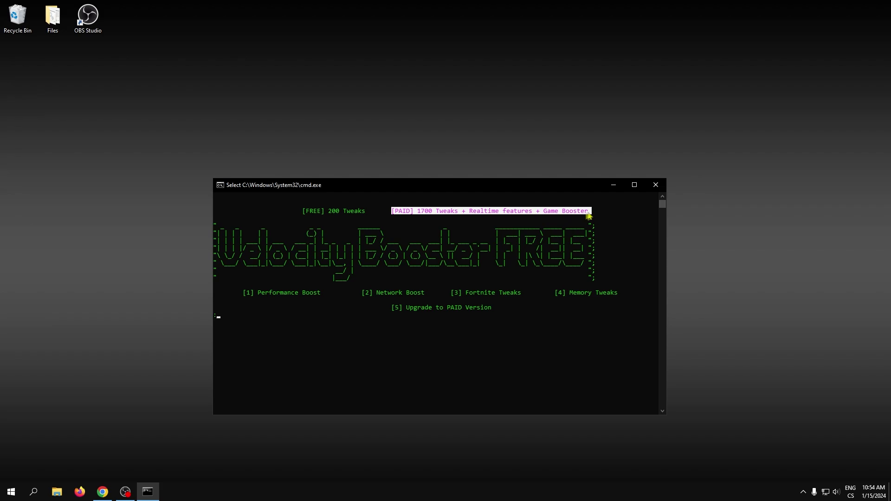
drag(397, 307, 455, 309)
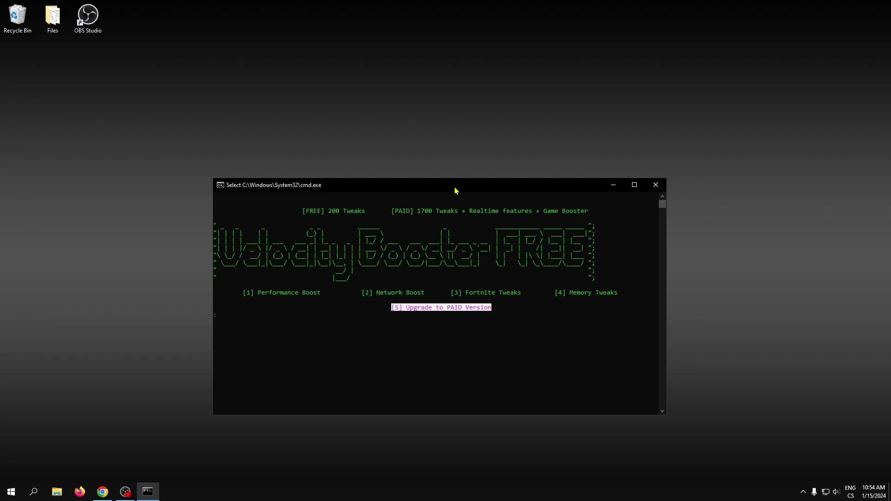
drag(455, 191, 446, 187)
click(481, 230)
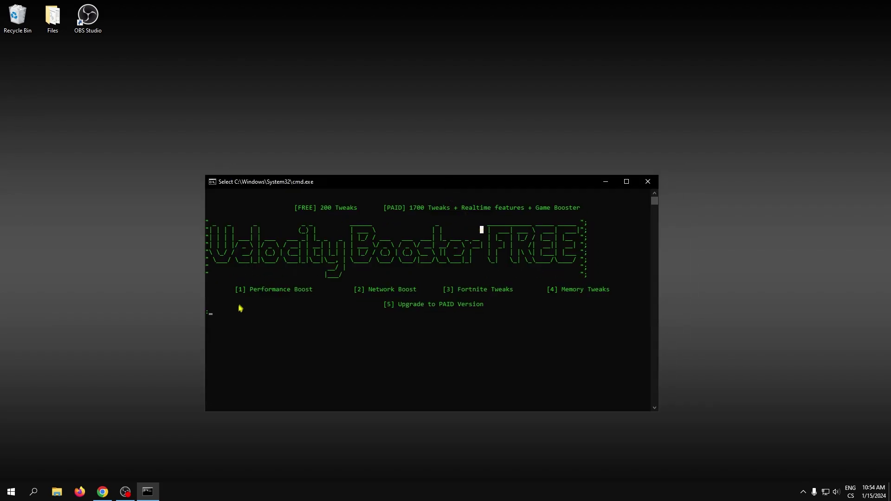
Close the booster console, reopen it and place it in the middle of the desktop.
click(648, 182)
drag(307, 21, 523, 168)
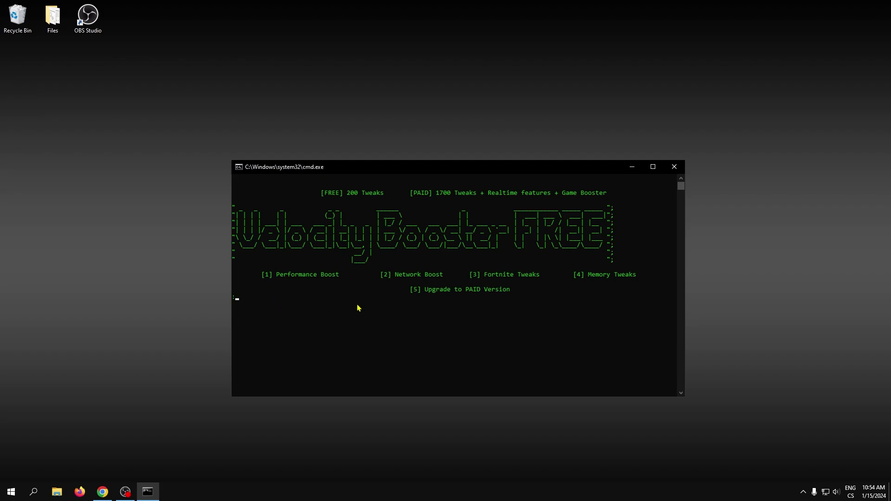
key(Return)
key(Return)
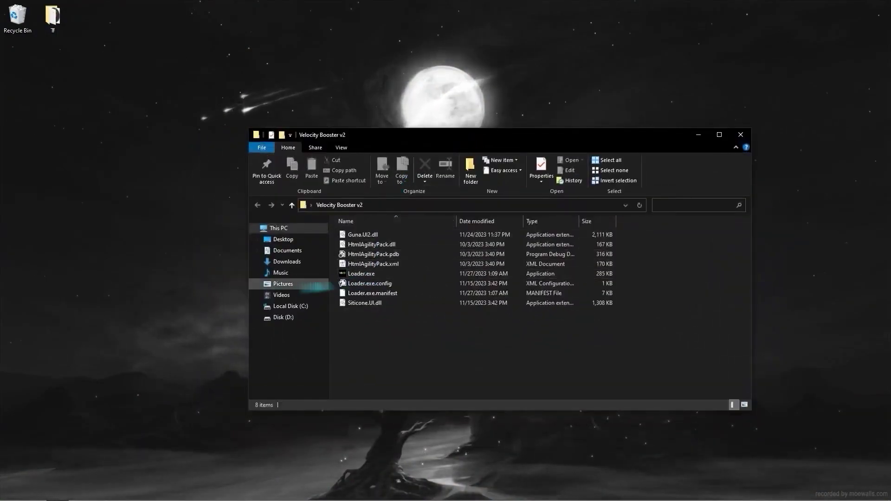
Search Windows for "resto" and open the settings for creating a restore point.
click(10, 491)
text(resto)
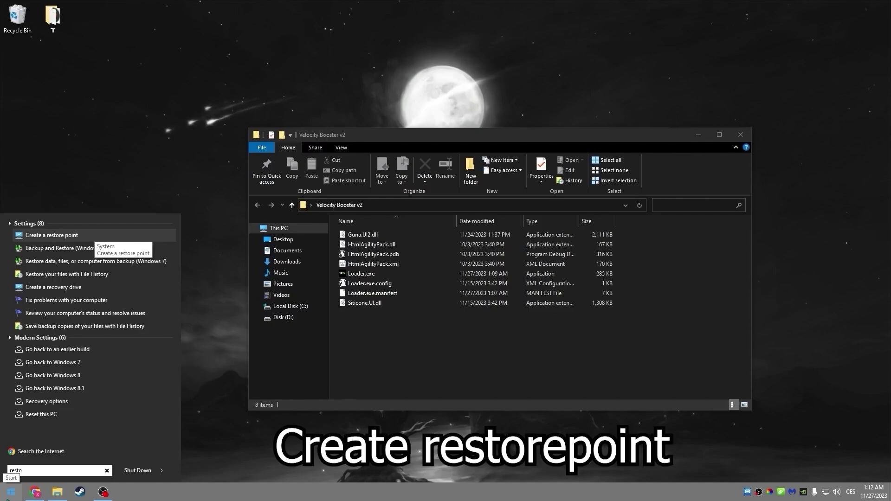
click(93, 235)
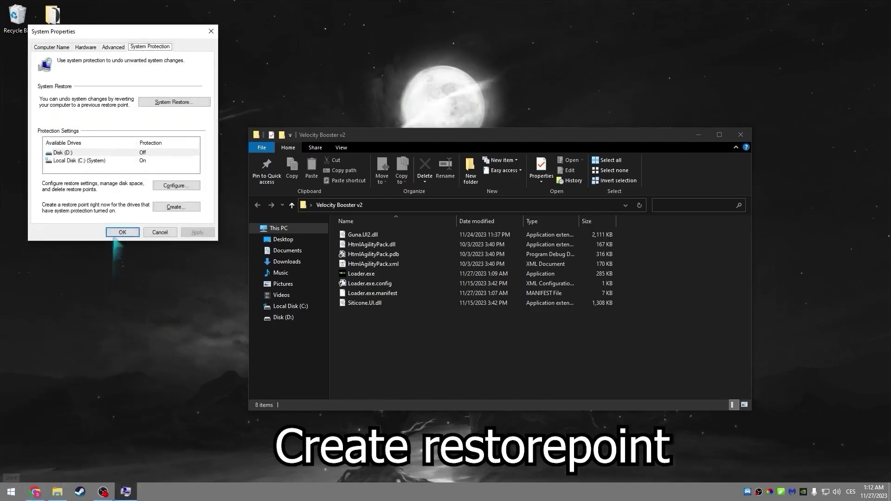
Configure system protection for Disk (D:) with a maximum disk usage of 5% and apply it.
click(157, 154)
click(173, 186)
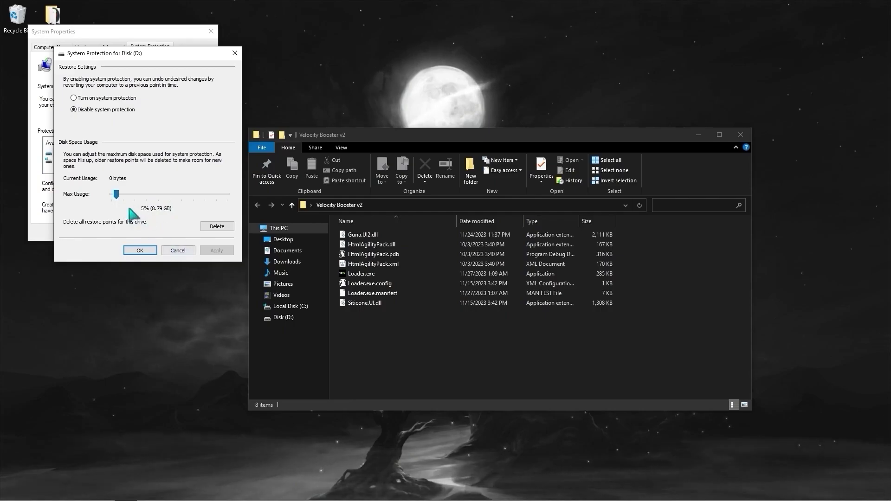
drag(117, 196, 118, 197)
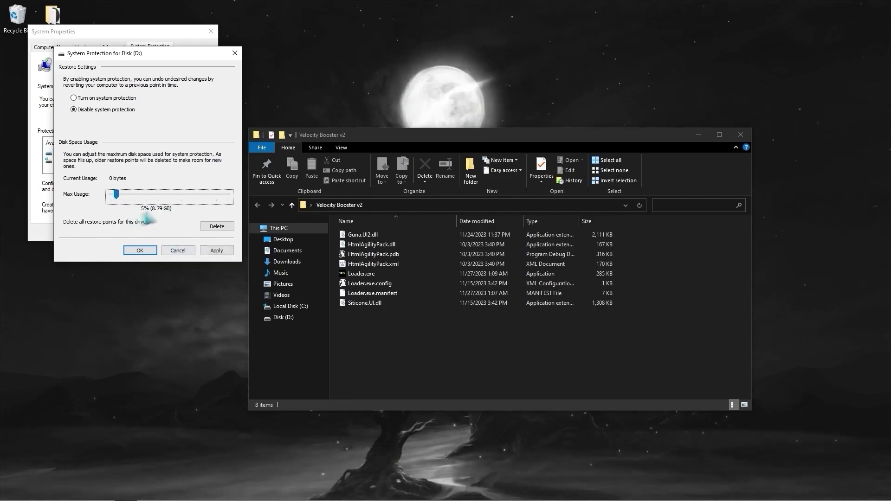
click(207, 250)
click(140, 251)
Check the system protection settings of Local Disk (C:) and accept them with protection turned on and 5% maximum usage.
click(160, 160)
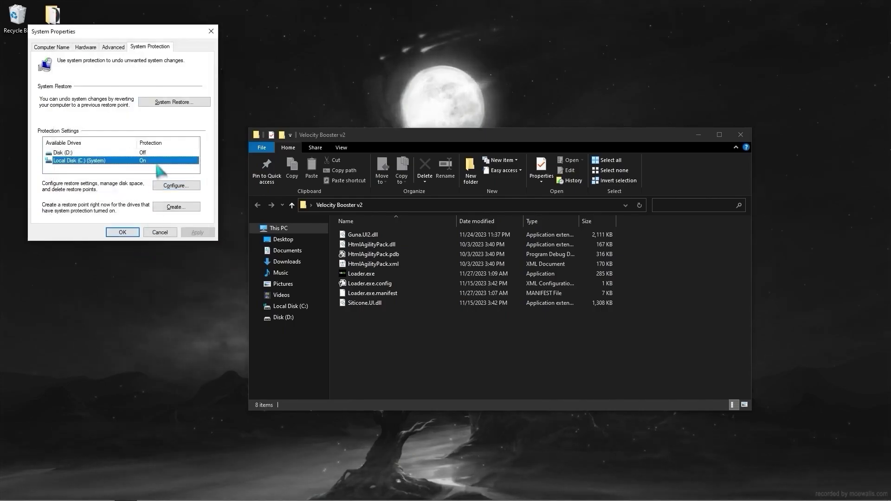
click(172, 186)
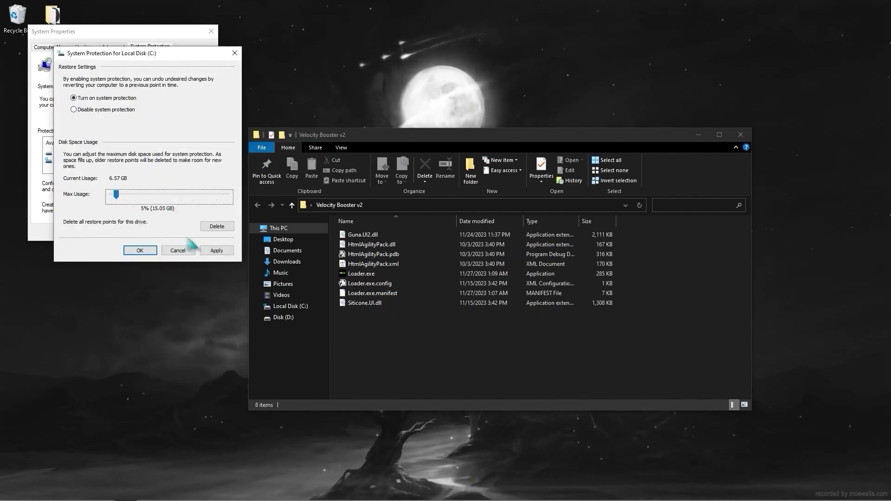
click(177, 250)
click(195, 186)
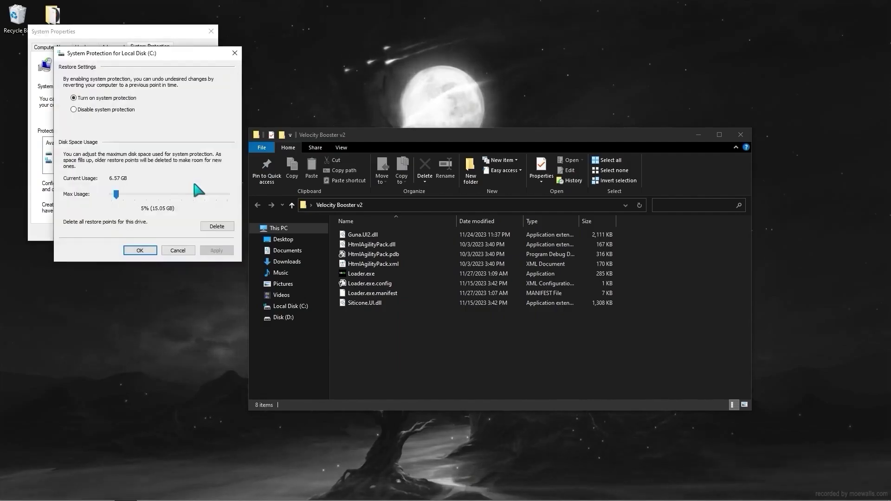
click(139, 250)
Create a restore point described as "VB Resore point" and close the system properties.
click(180, 209)
text(V)
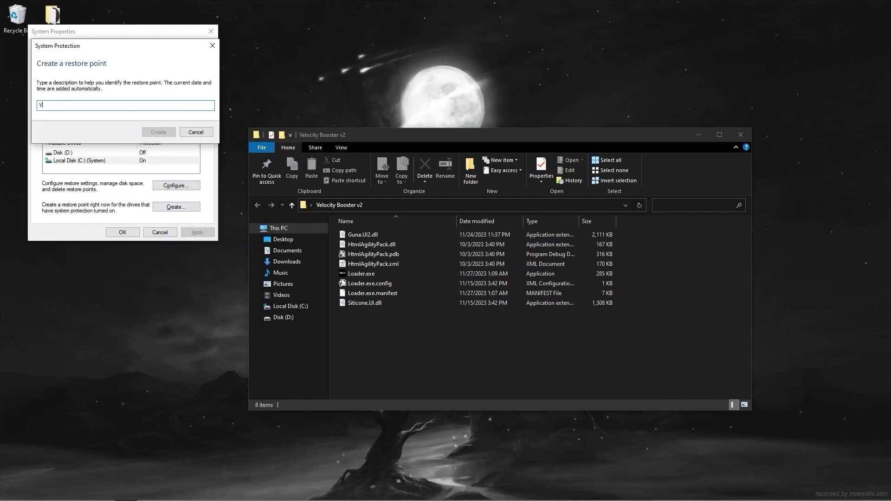
text(B Resore p)
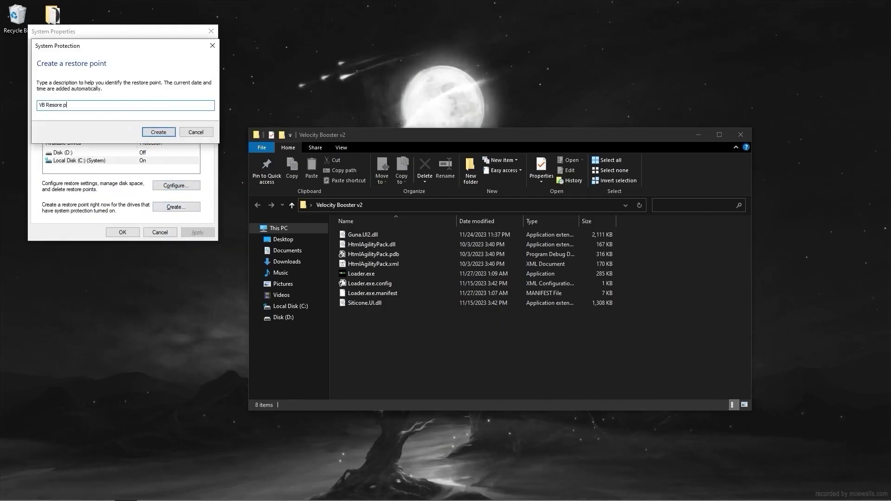
text(oint)
click(160, 133)
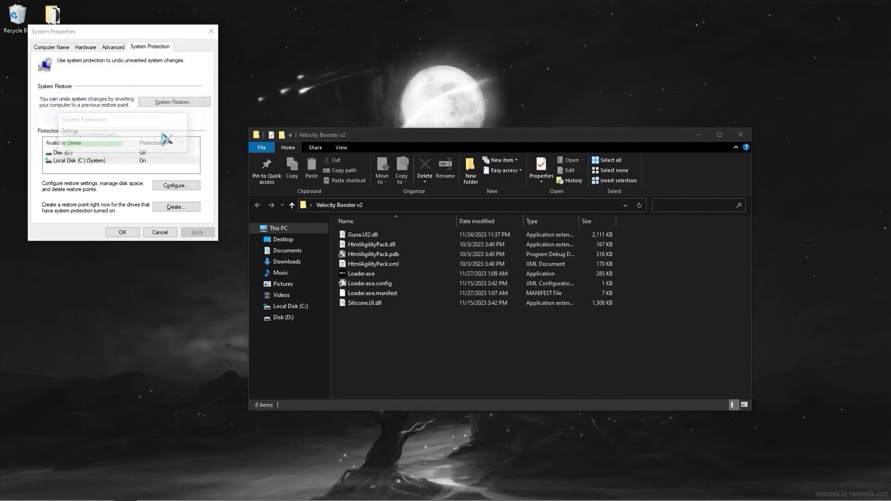
click(176, 140)
click(122, 232)
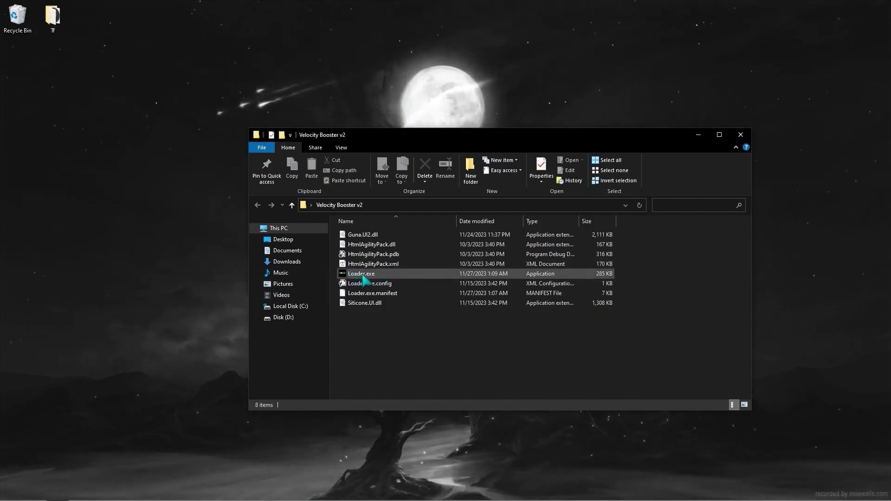
Run Loader.exe as administrator and log in with the account's username and password.
right_click(362, 275)
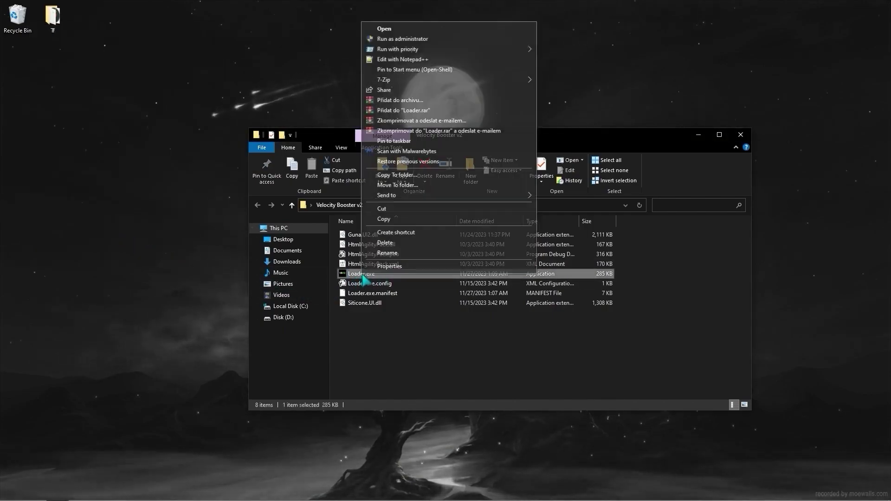
click(402, 39)
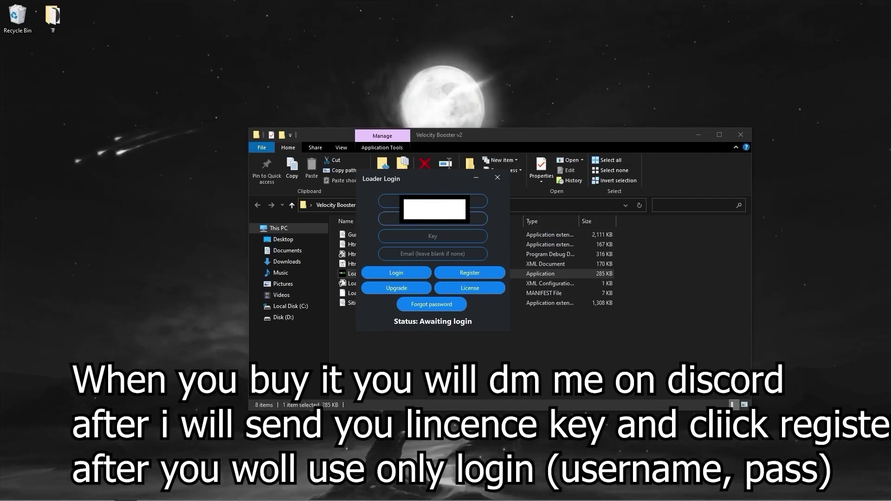
click(432, 236)
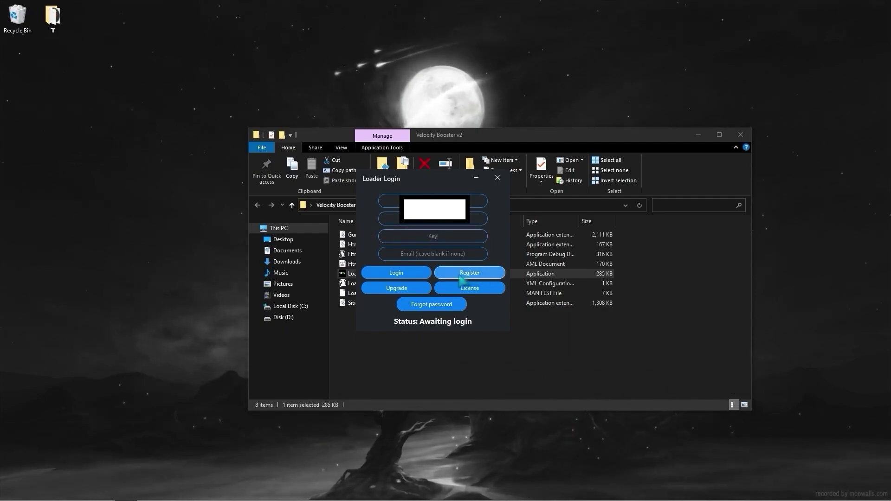
click(398, 274)
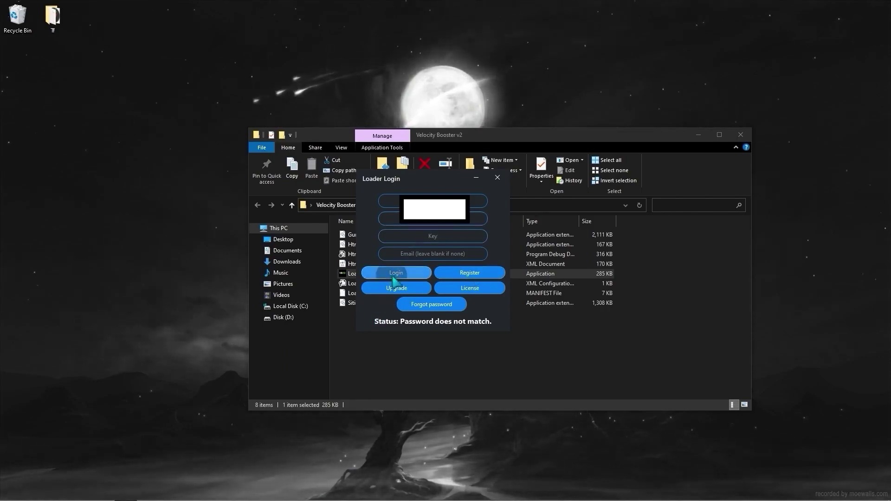
click(396, 275)
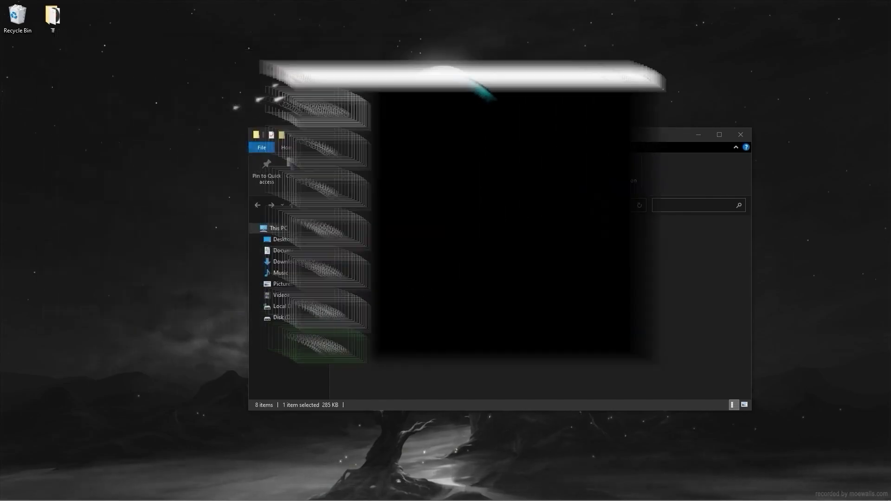
Look through the Performance, CPU, GPU, Memory, Latency and Hardware tweak pages of VBV1.
click(348, 135)
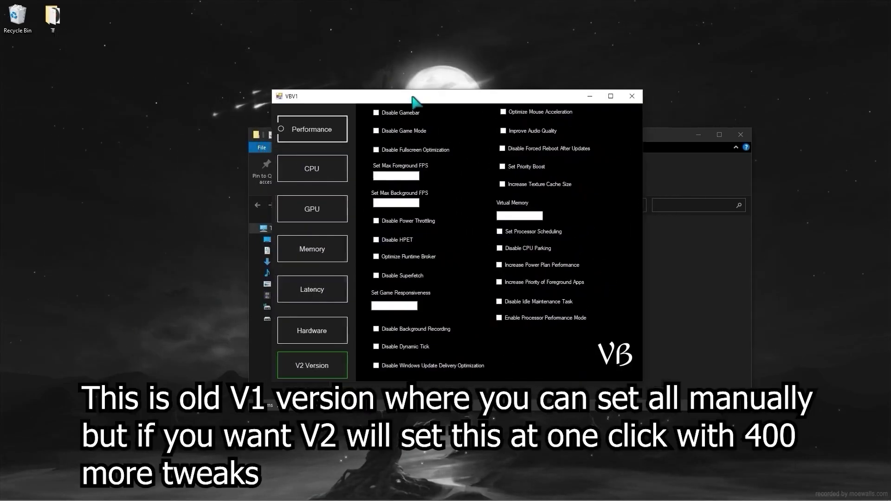
click(311, 180)
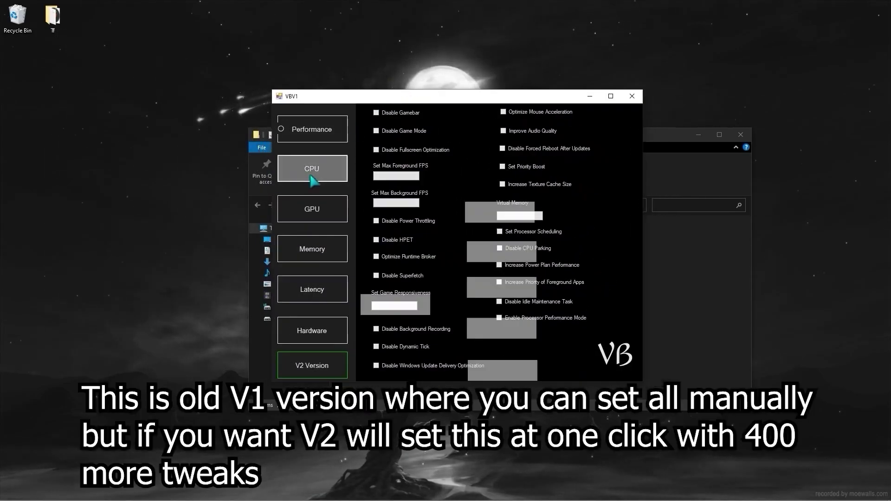
click(303, 214)
click(300, 253)
click(300, 300)
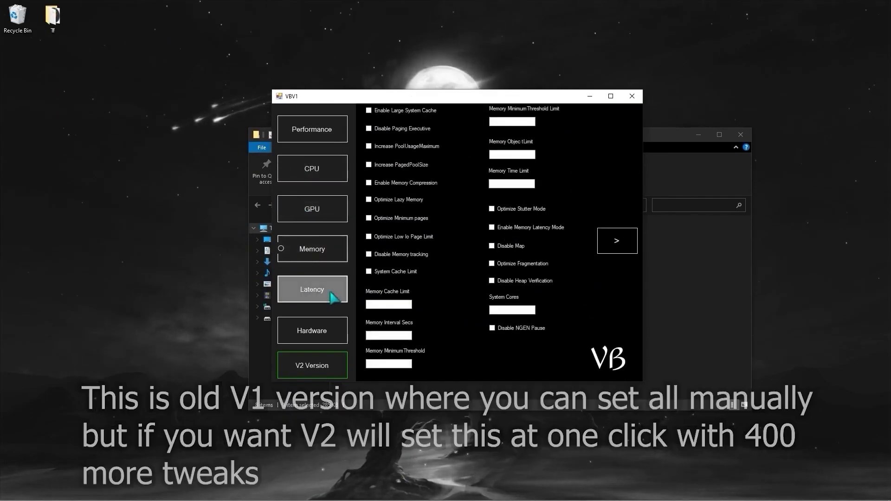
click(312, 337)
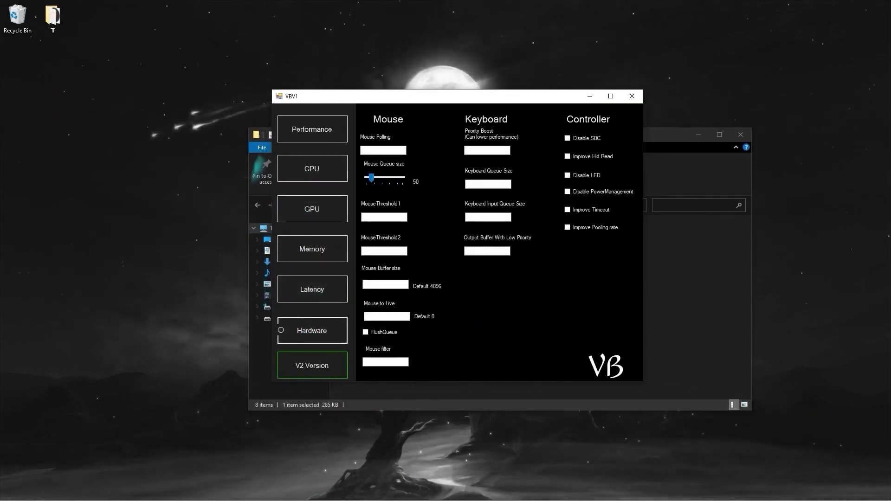
Among the Performance tweaks, enable Disable Gamebar, Disable Game Mode and Disable Fullscreen Optimization.
click(316, 131)
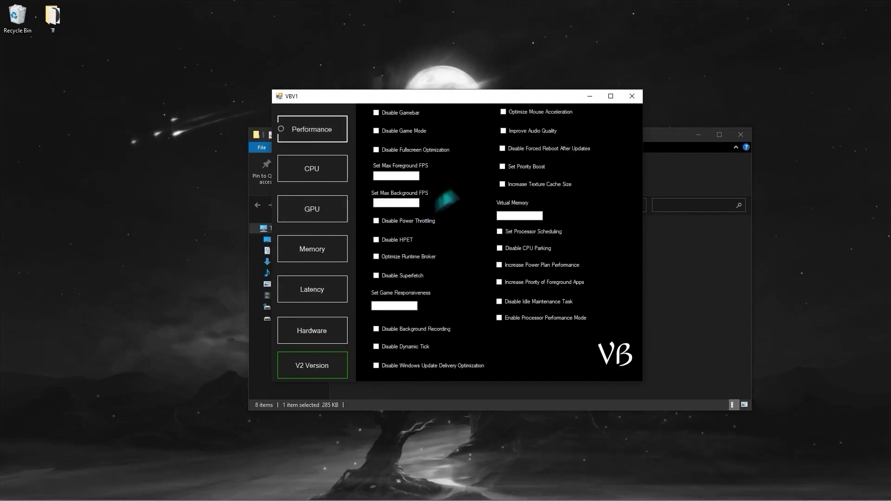
click(375, 113)
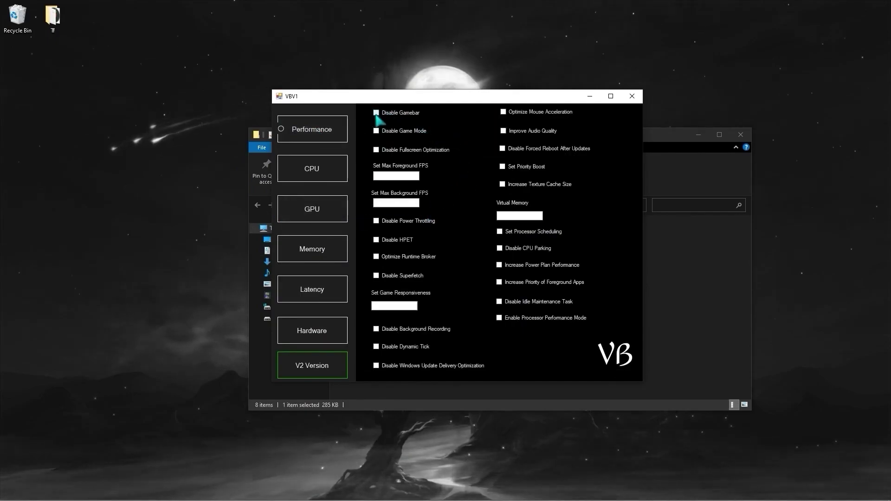
click(376, 131)
click(376, 150)
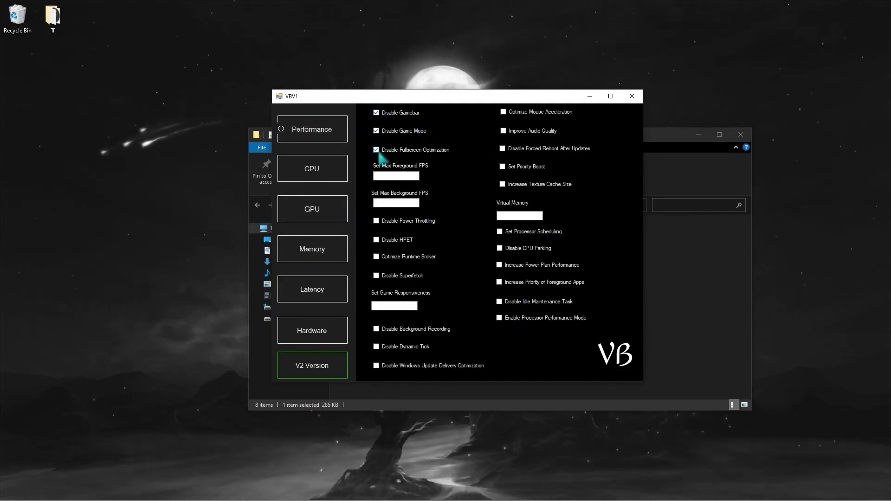
Set the maximum foreground FPS to 500 and the maximum background FPS to 35.
click(377, 176)
text(500)
click(388, 202)
Enable the Disable Power Throttling, Disable HPET, Optimize Runtime Broker and Disable Superfetch tweaks.
click(375, 221)
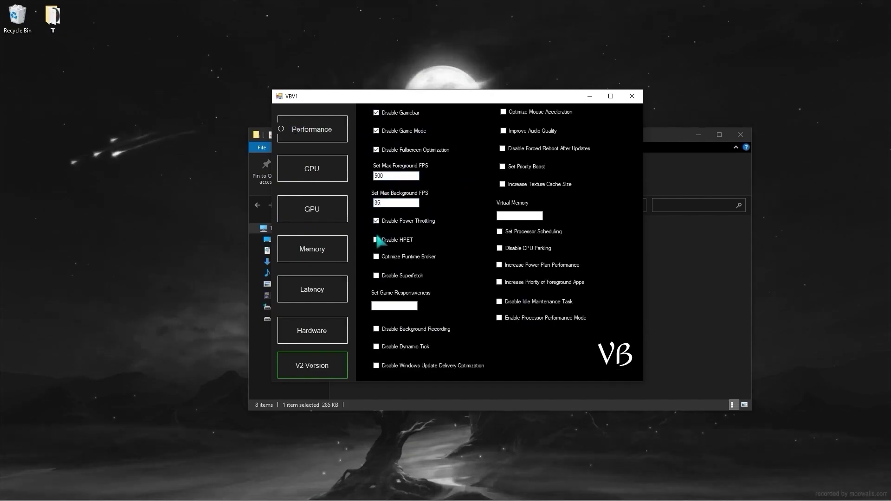
click(375, 240)
click(376, 257)
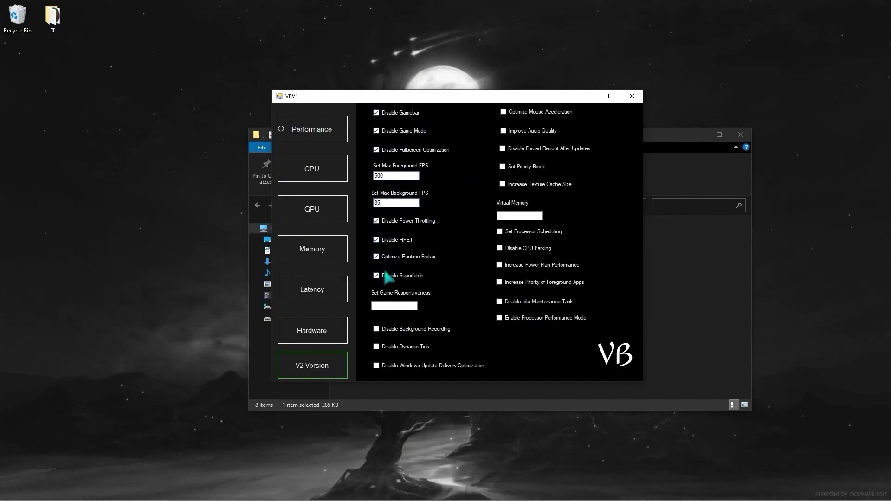
Set game responsiveness to 100 and enable Disable Background Recording, Disable Dynamic Tick and Disable Windows Update Delivery Optimization.
click(377, 329)
click(376, 346)
click(376, 366)
Enable Optimize Mouse Acceleration, Improve Audio Quality, Disable Forced Reboot After Updates, Set Priority Boost and Increase Texture Cache Size.
click(503, 112)
click(503, 131)
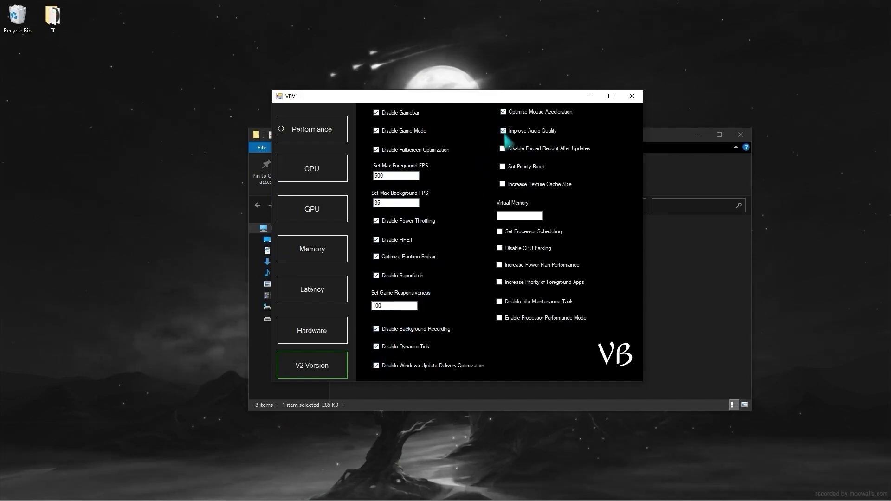
click(502, 148)
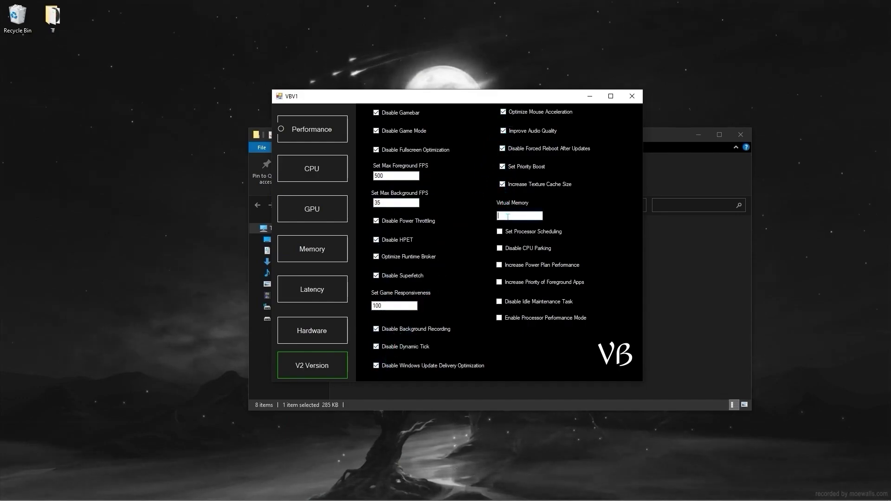
Set the virtual memory to 8000 and enable the tweaks from Set Processor Scheduling through Disable Idle Maintenance Task.
text(8000)
click(499, 231)
click(500, 248)
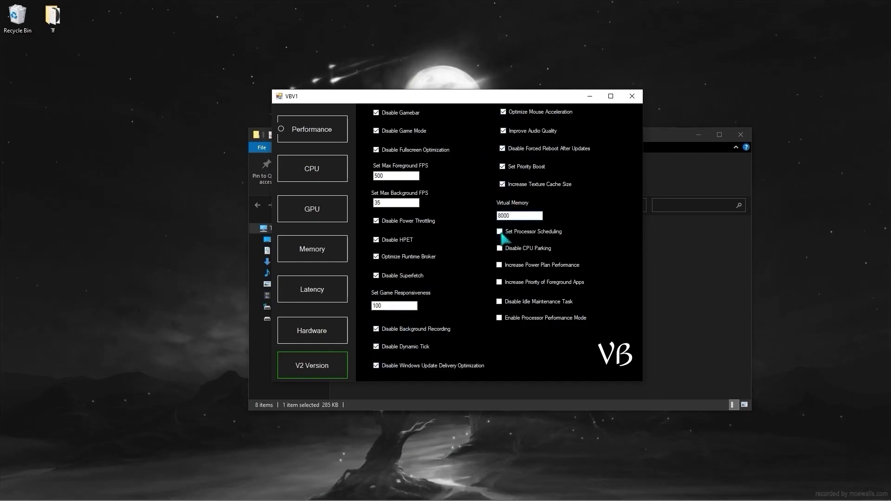
click(499, 281)
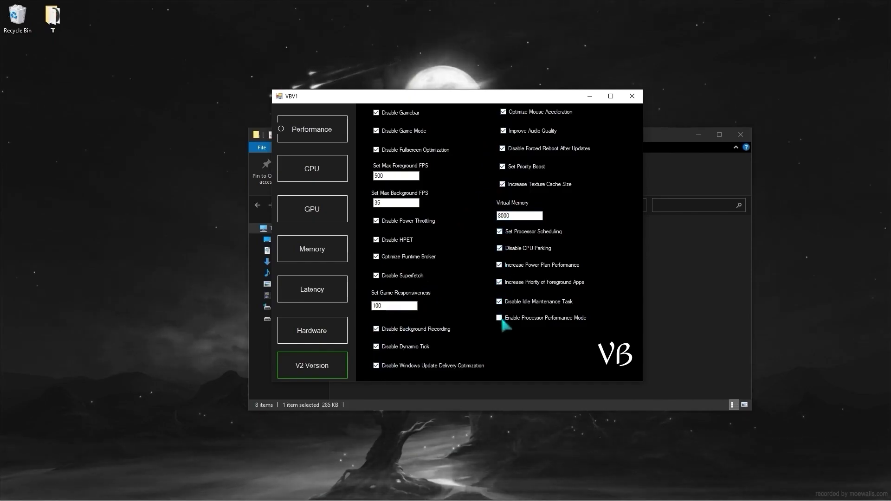
Enable all CPU tweaks from Improve Cpu Priority through Increase Thread Dcheduling Granularity.
click(342, 173)
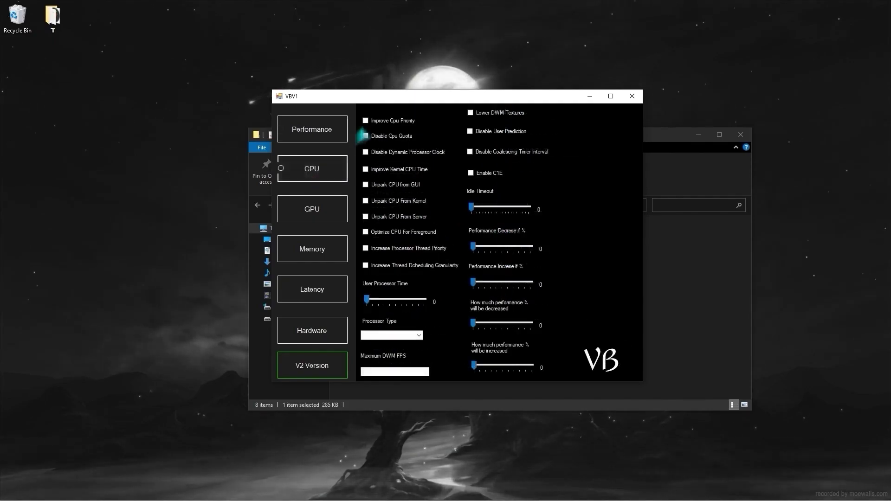
click(366, 120)
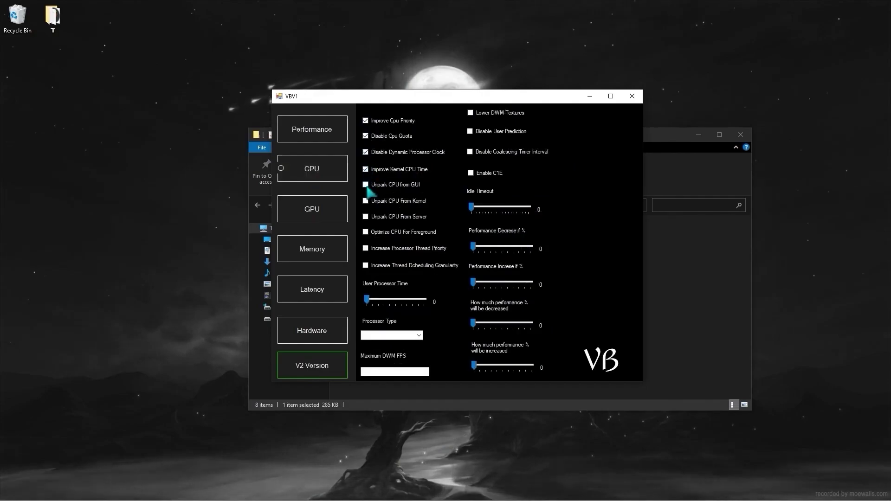
click(366, 232)
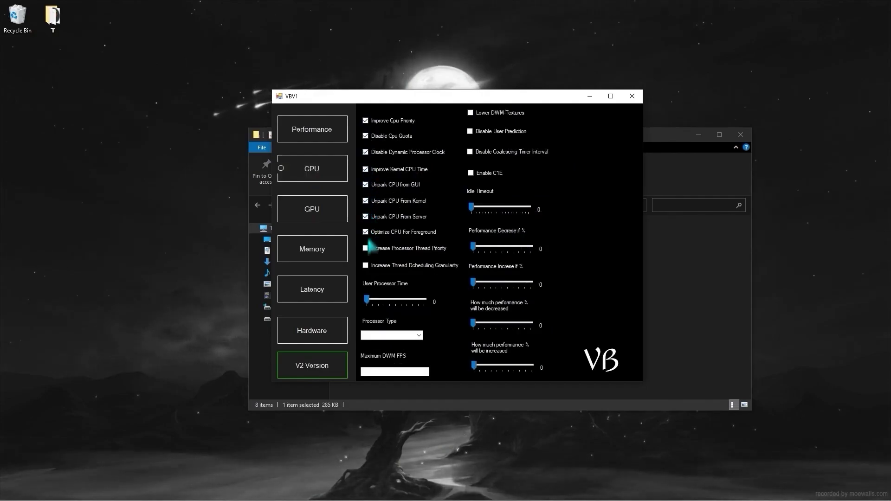
click(365, 265)
Raise the CPU setting User Processor Time to its maximum and set the Maximum DWM FPS to 500.
drag(366, 300, 423, 300)
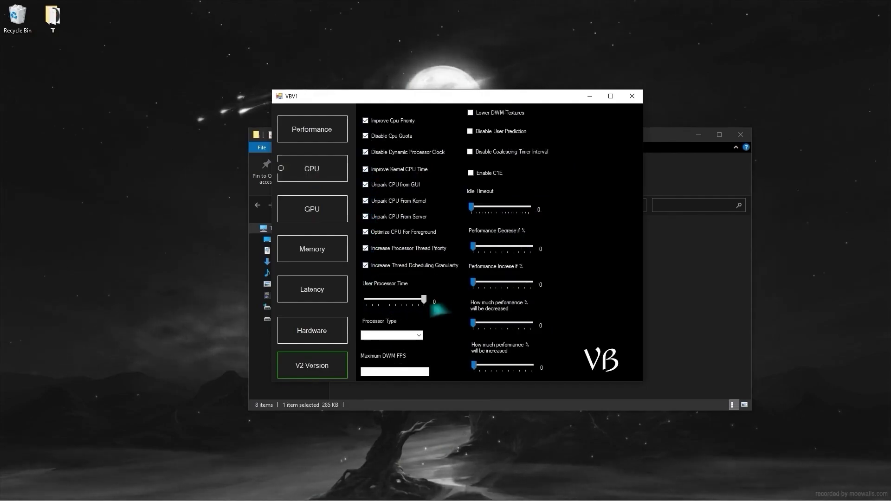
click(419, 335)
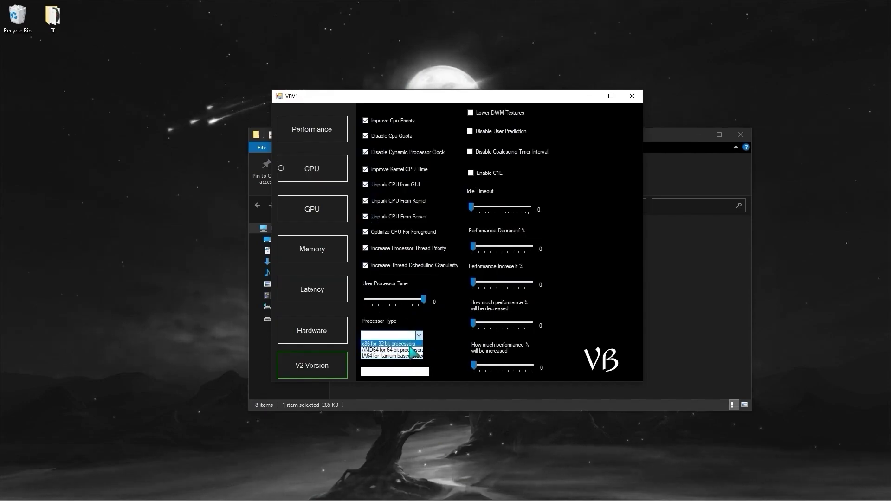
click(419, 336)
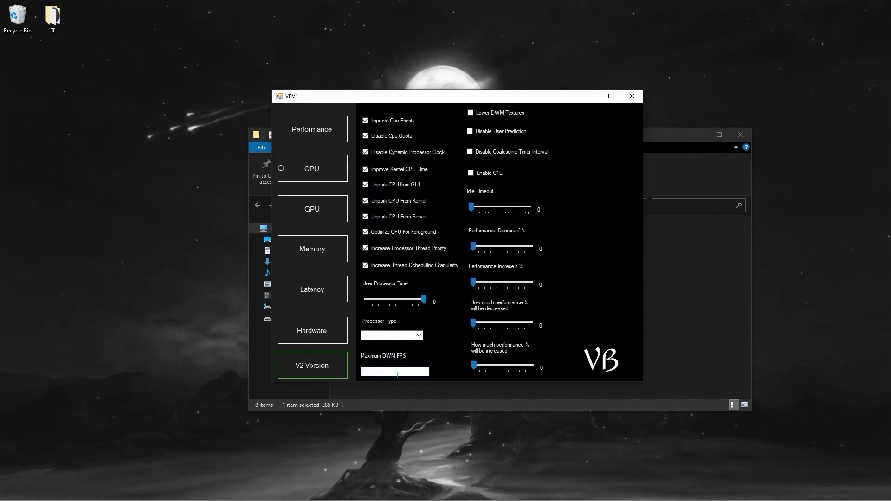
click(395, 371)
text(500)
Enable the Lower DWM Textures, Disable User Prediction and Disable Coalescing Timer Interval tweaks for the CPU.
click(470, 112)
click(469, 131)
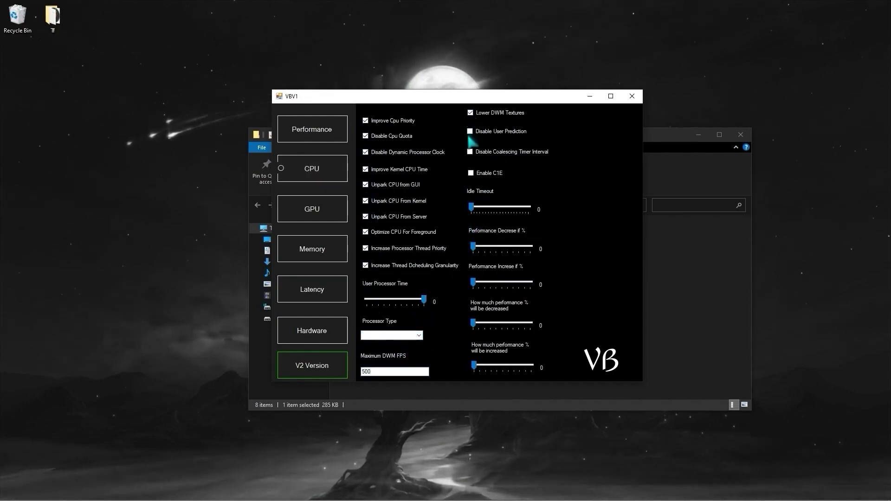
click(470, 152)
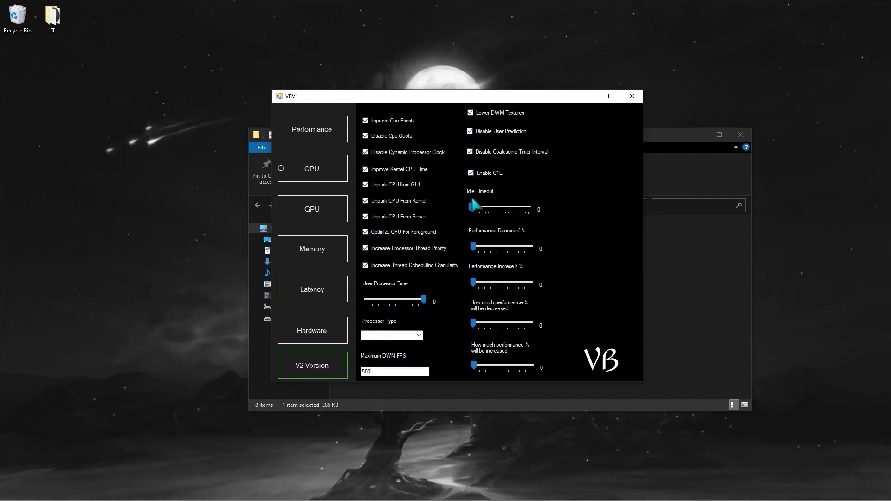
click(470, 173)
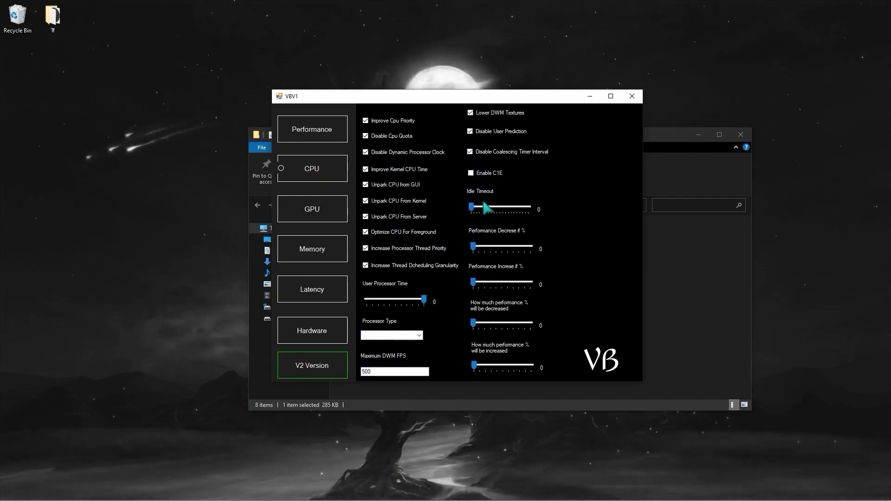
Raise Idle Timeout, the performance decrease threshold and the amount performance will be increased to their maximum.
drag(473, 211, 562, 213)
drag(473, 247, 561, 249)
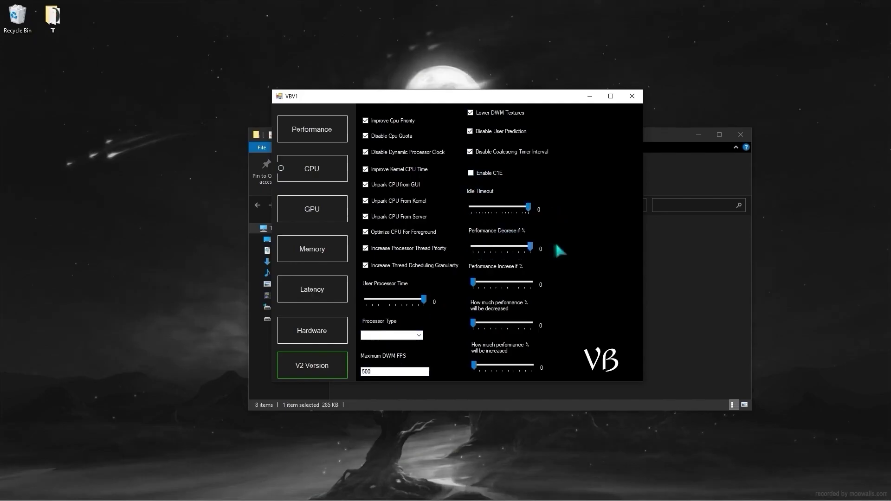
drag(476, 283, 476, 284)
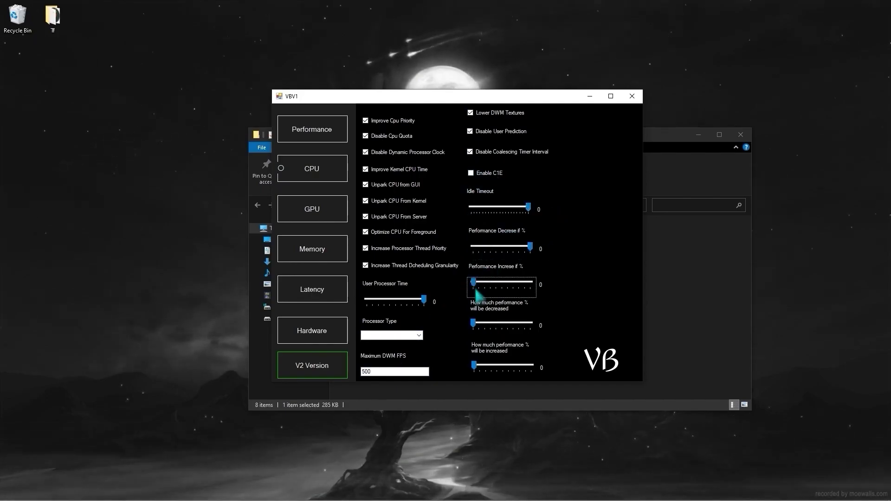
click(473, 323)
click(474, 365)
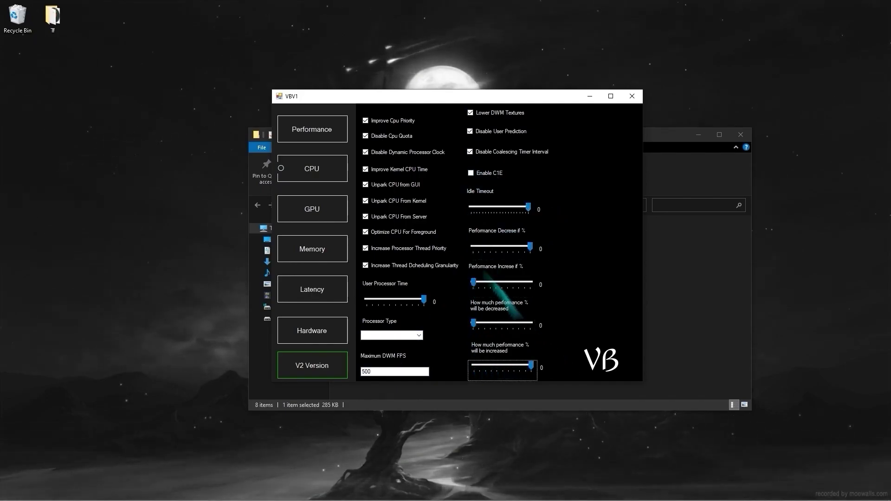
Enable the general GPU tweaks from Increase GPU TDR Delay through Increase Graphics Card Voltage.
click(280, 208)
click(371, 110)
click(372, 128)
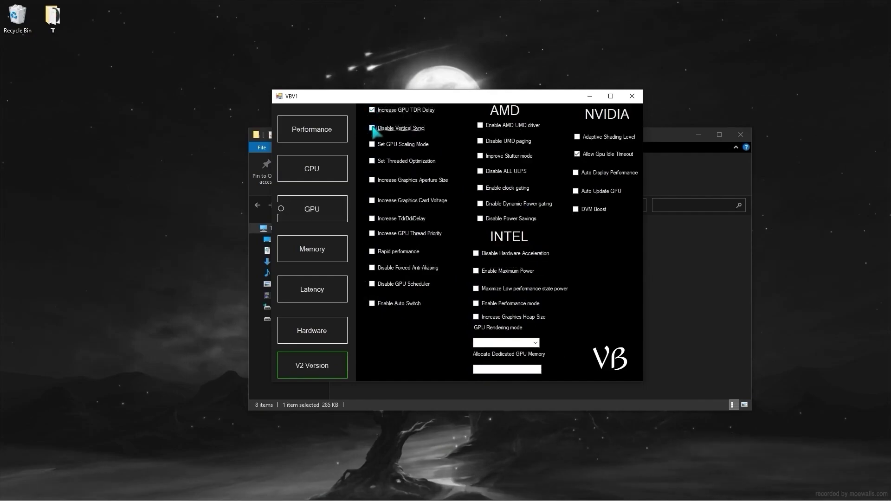
click(372, 144)
click(371, 161)
click(371, 180)
click(372, 202)
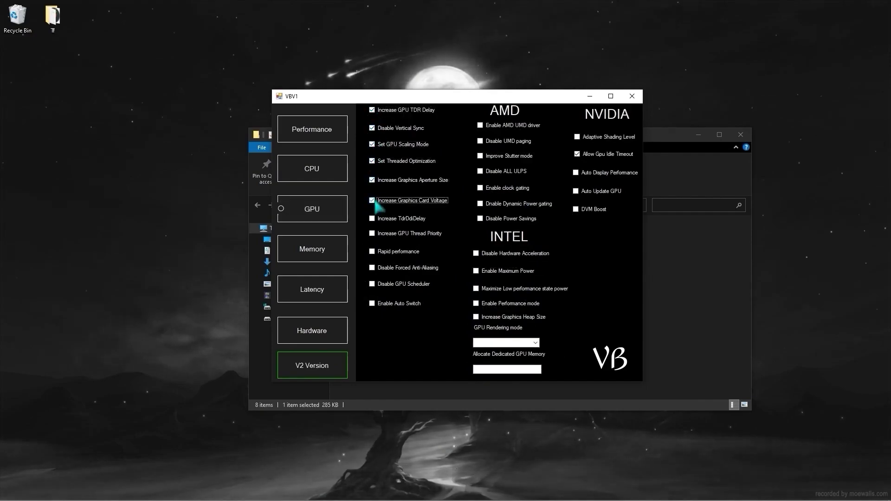
Enable the remaining general GPU tweaks from Increase TdrDdiDelay through Enable Auto Switch.
click(373, 219)
click(373, 234)
click(373, 252)
click(371, 268)
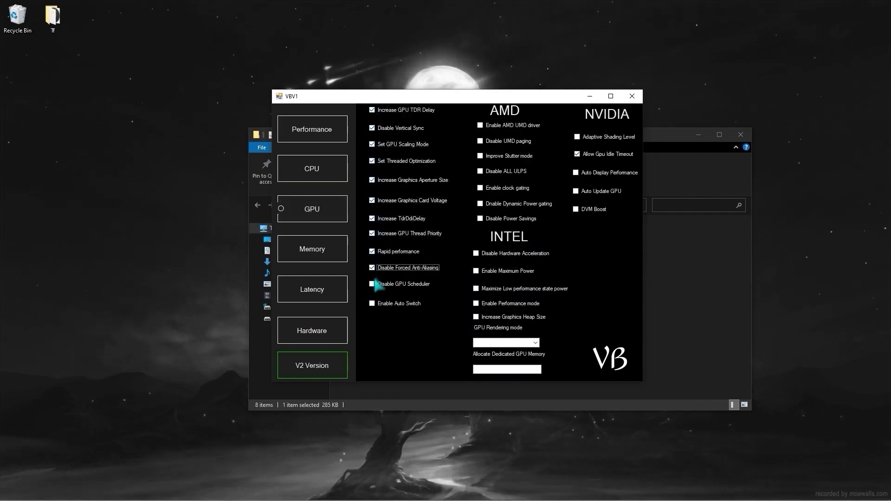
click(372, 284)
click(371, 303)
Enable all seven AMD tweaks, from Enable AMD UMD driver through Disable Power Savings.
click(480, 125)
click(480, 141)
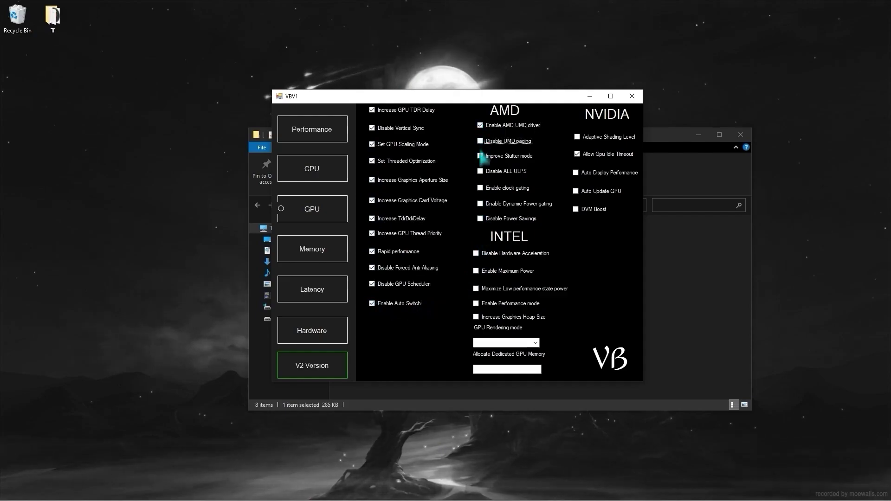
click(480, 156)
click(480, 141)
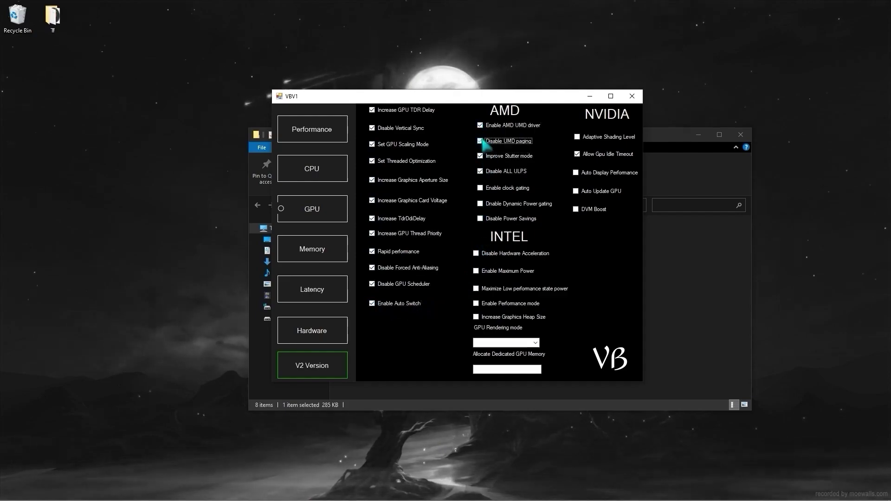
click(479, 171)
click(480, 188)
click(480, 203)
click(480, 218)
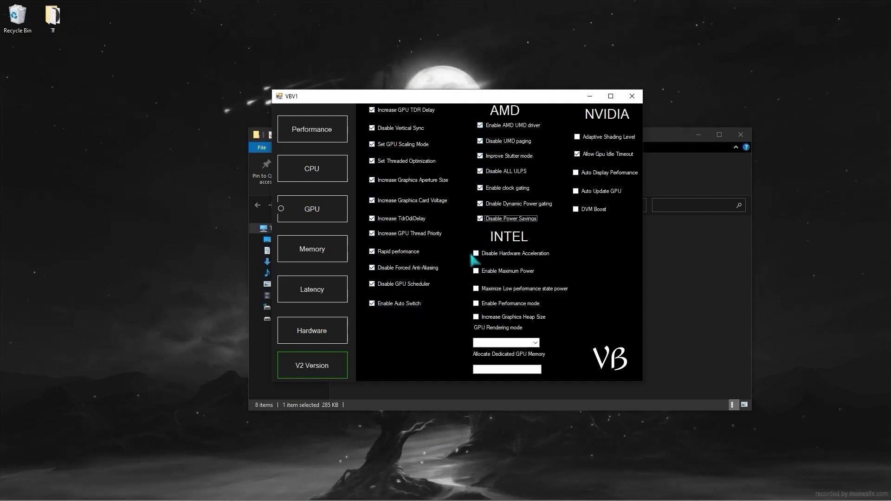
Enable all five Intel tweaks, from Disable Hardware Acceleration through Increase Graphics Heap Size.
click(476, 253)
click(475, 271)
click(476, 289)
click(475, 303)
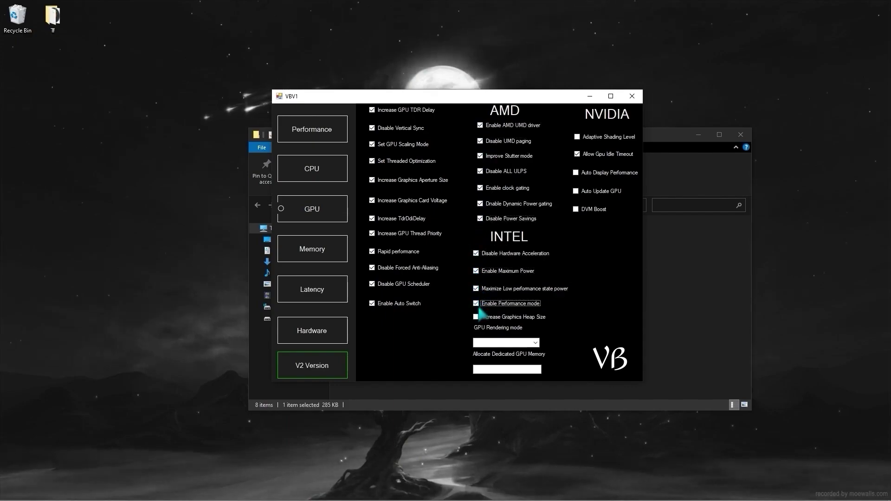
click(476, 318)
Set the Intel GPU rendering mode to Maximum Performance and allocate 1000 of dedicated GPU memory.
click(535, 342)
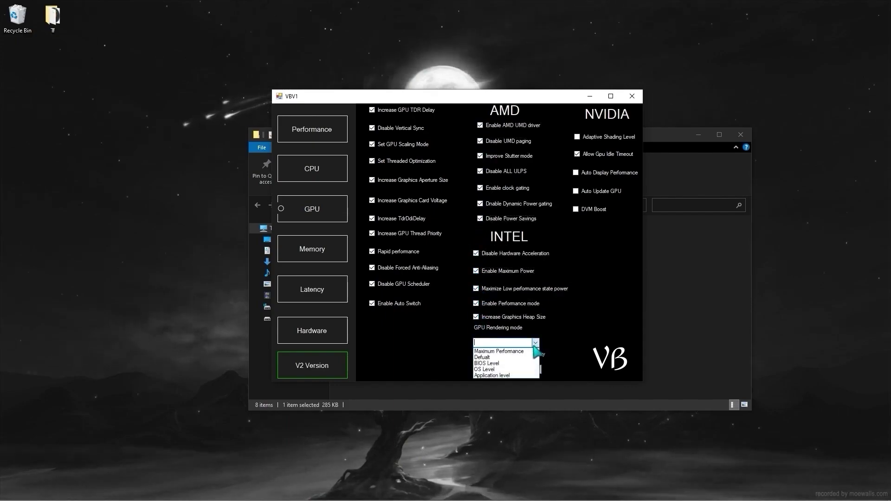
click(498, 351)
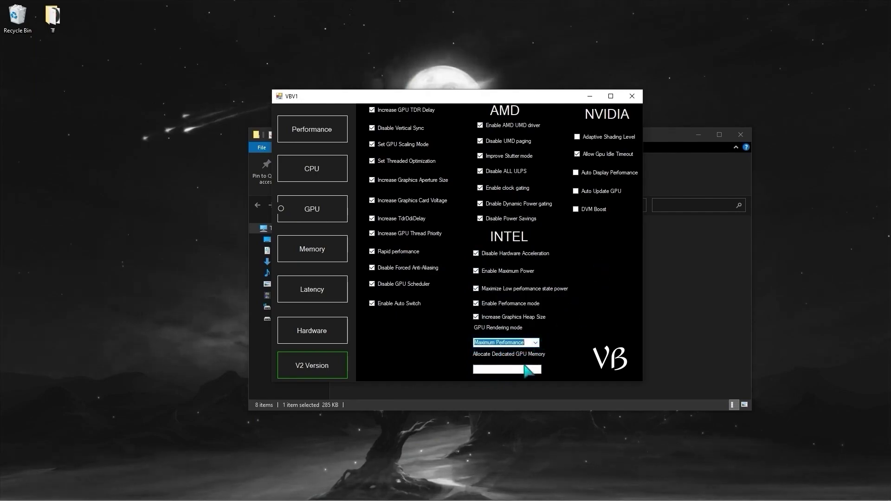
click(522, 368)
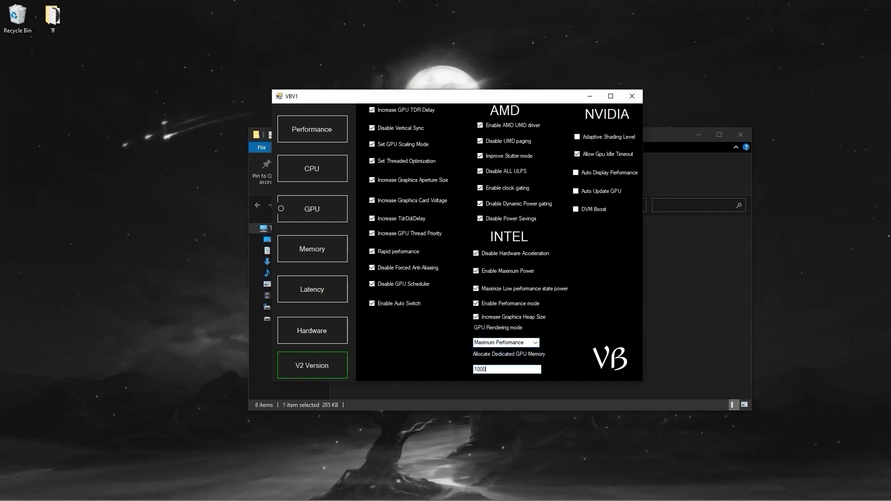
Enable NVIDIA Adaptive Shading Level, Auto Display Performance, Auto Update GPU and DVM Boost, and turn off Allow Gpu Idle Timeout.
click(577, 137)
click(577, 154)
click(575, 173)
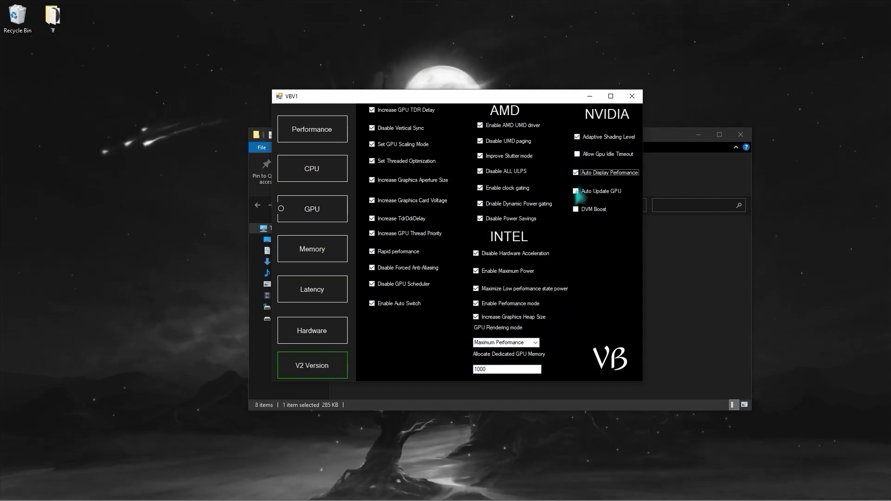
click(575, 191)
click(575, 209)
Enable the memory tweaks Large System Cache, Disable Paging Executive, Increase PoolUsageMaximum, Increase PagedPoolSize and Memory Compression.
click(342, 254)
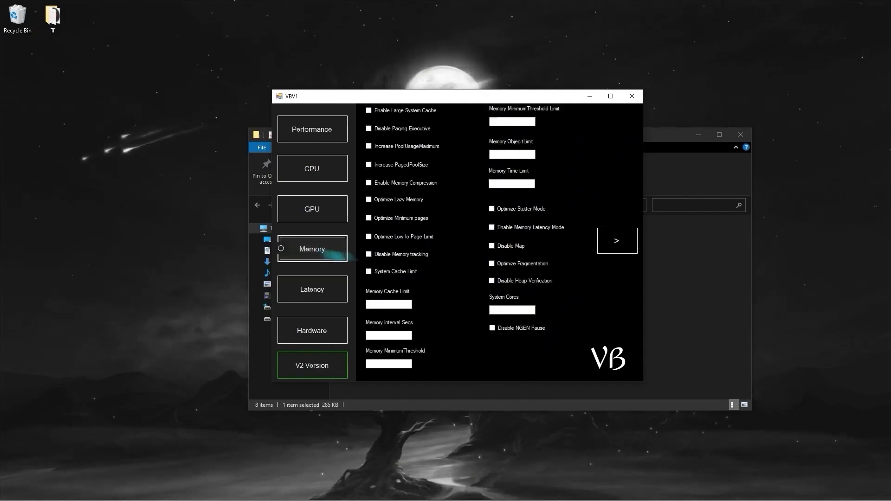
click(369, 110)
click(369, 129)
click(368, 146)
click(369, 164)
click(369, 183)
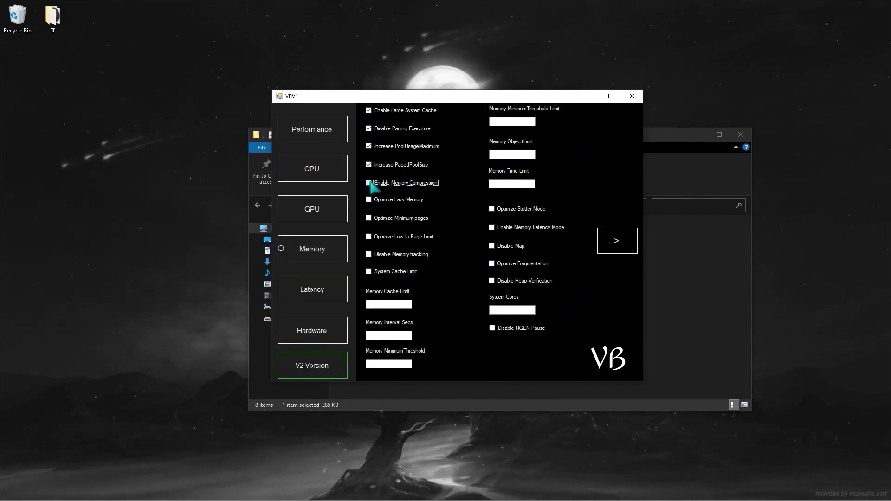
Enable Optimize Lazy Memory, Optimize Minimum pages, Optimize Low Io Page Limit, Disable Memory tracking and System Cache Limit.
click(369, 200)
click(368, 218)
click(369, 236)
click(369, 254)
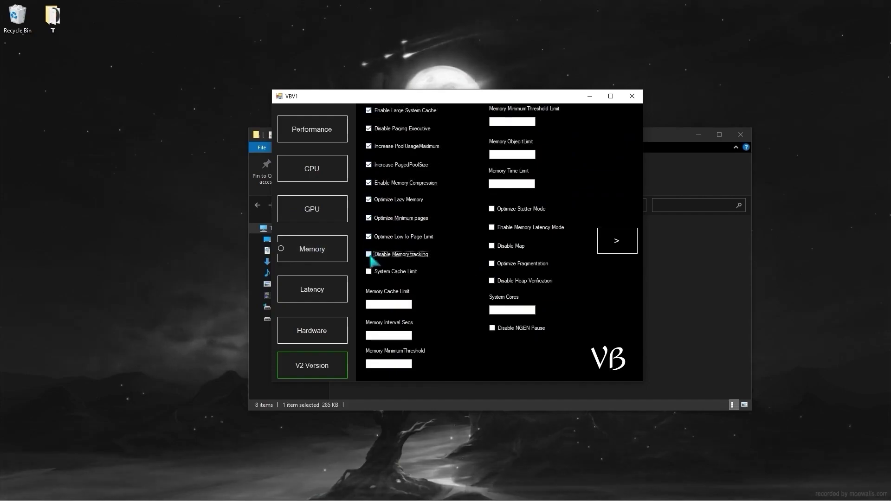
click(370, 272)
Set Memory Cache Limit, Minimum Threshold and Minimum Threshold Limit to 0, Interval Secs to 3, and Object Limit and Time Limit to 4000.
click(396, 305)
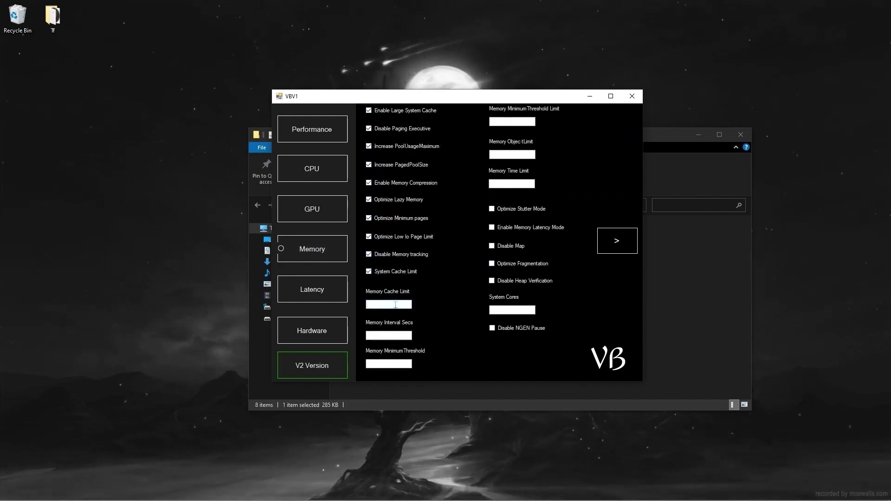
text(0)
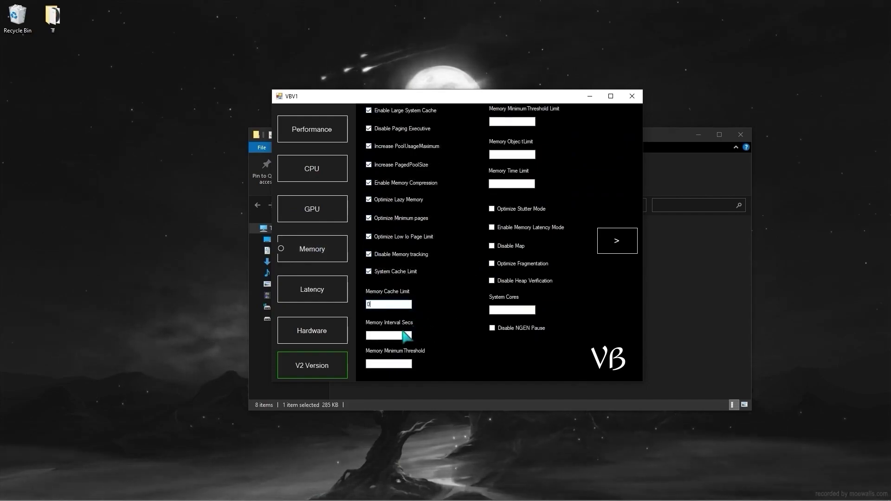
text(0)
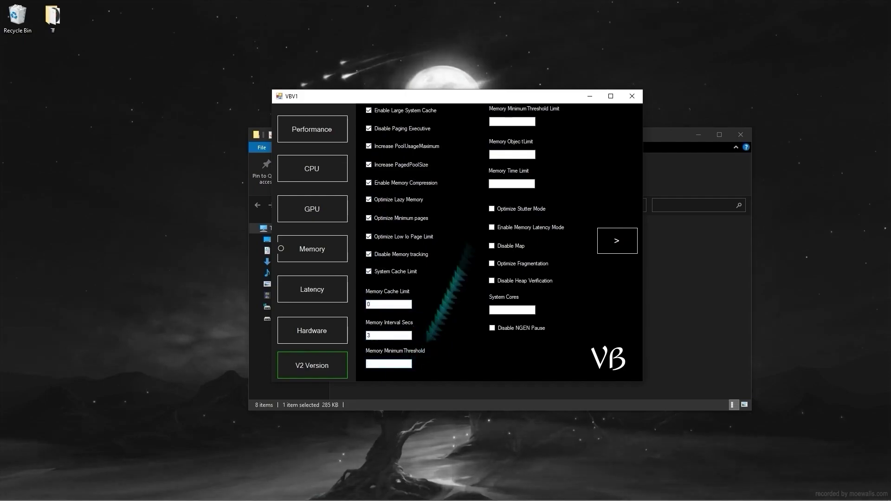
click(513, 122)
text(0)
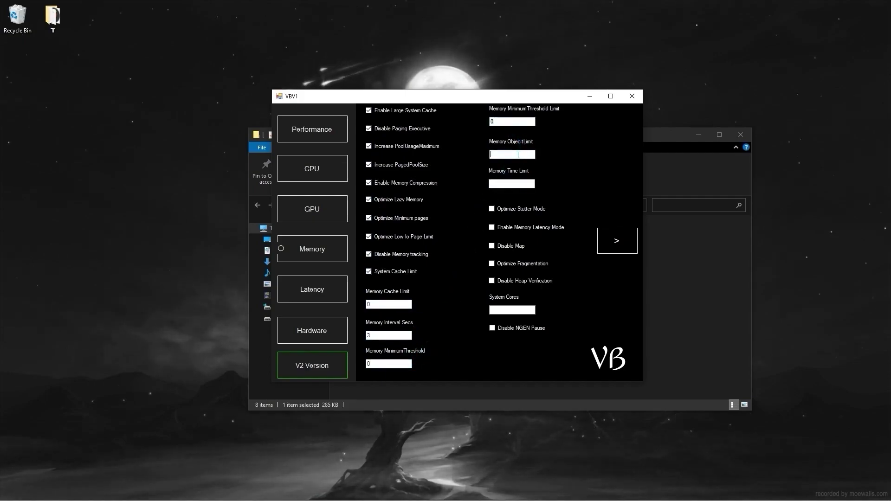
text(40)
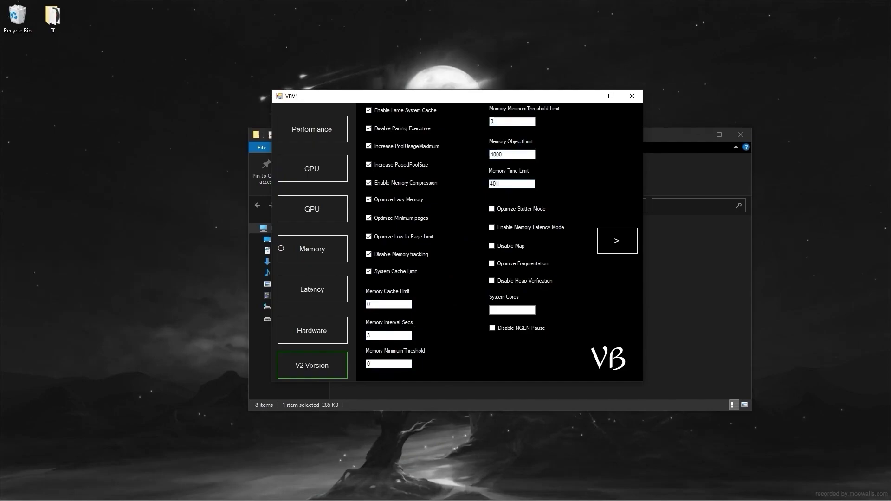
text(00)
Enable Optimize Stutter Mode, Memory Latency Mode, Disable Map, Optimize Fragmentation, Disable Heap Verification and Disable NGEN Pause.
click(491, 209)
click(492, 228)
click(492, 246)
click(492, 264)
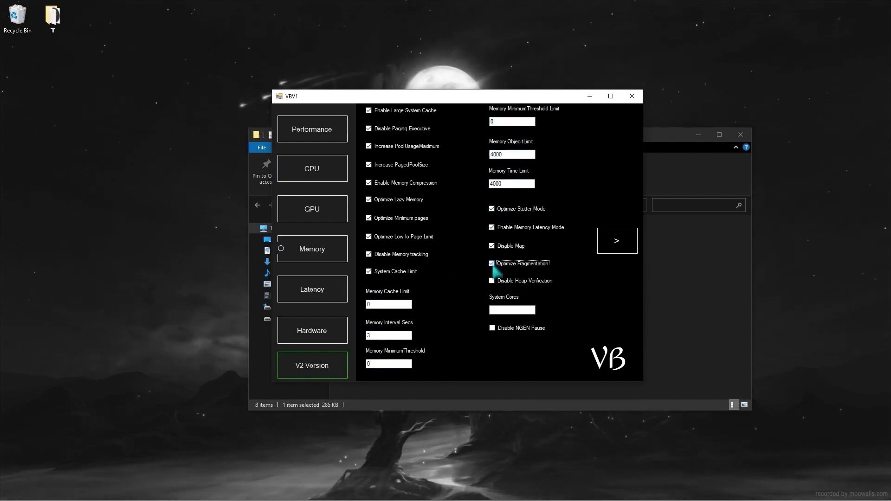
click(493, 281)
click(492, 328)
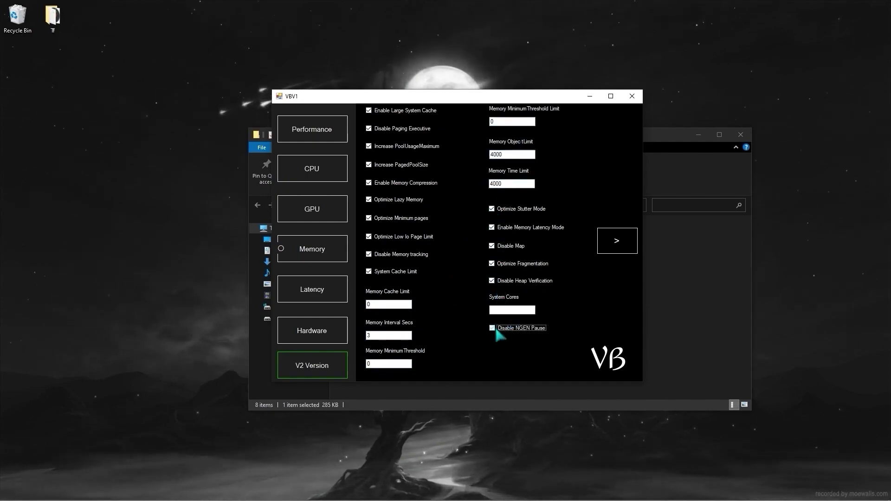
Enable the second-page memory tweaks from NUMA optimization through memory coalescing, setting standby list to 1000, kernel stack to 1500 and look-aside list to 1000.
click(613, 239)
click(405, 116)
click(401, 134)
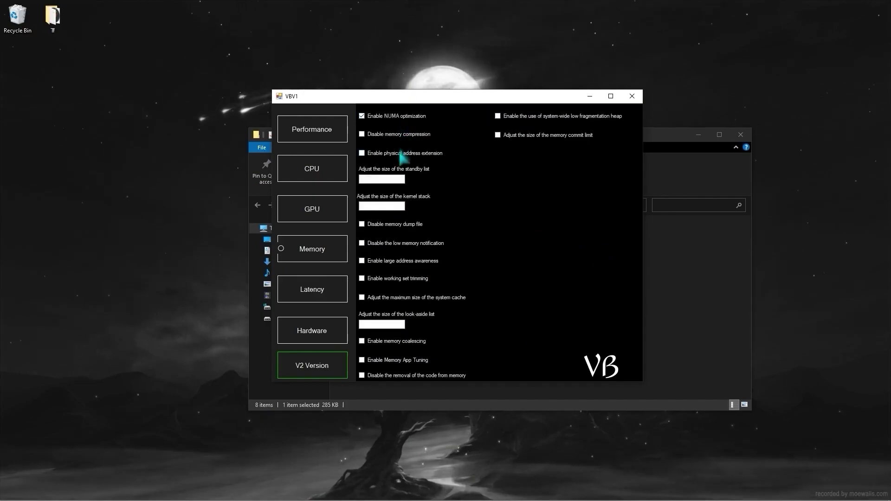
click(402, 153)
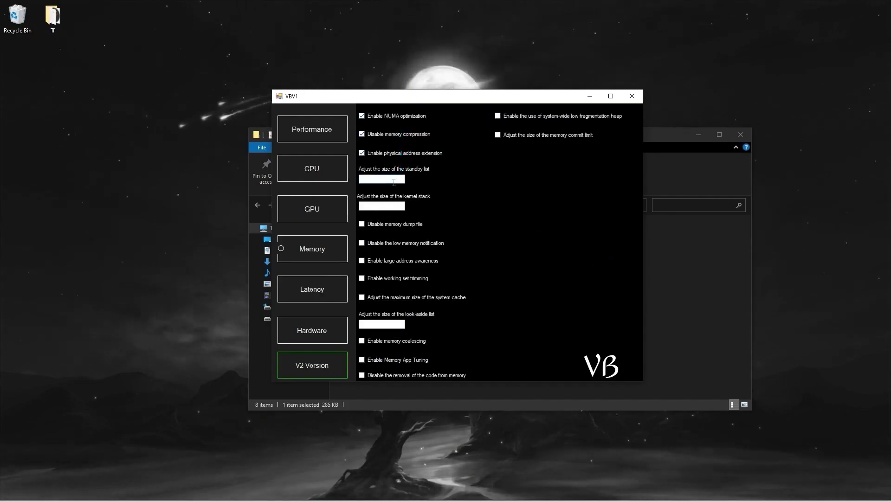
text(000)
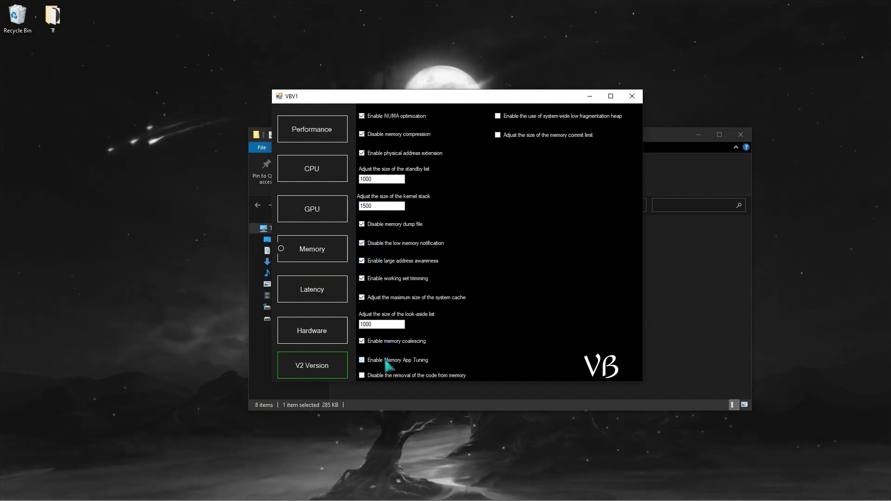
Enable Memory App Tuning, Disable the removal of the code from memory, system-wide low fragmentation heap and the memory commit limit adjustment.
click(385, 361)
click(388, 375)
click(524, 117)
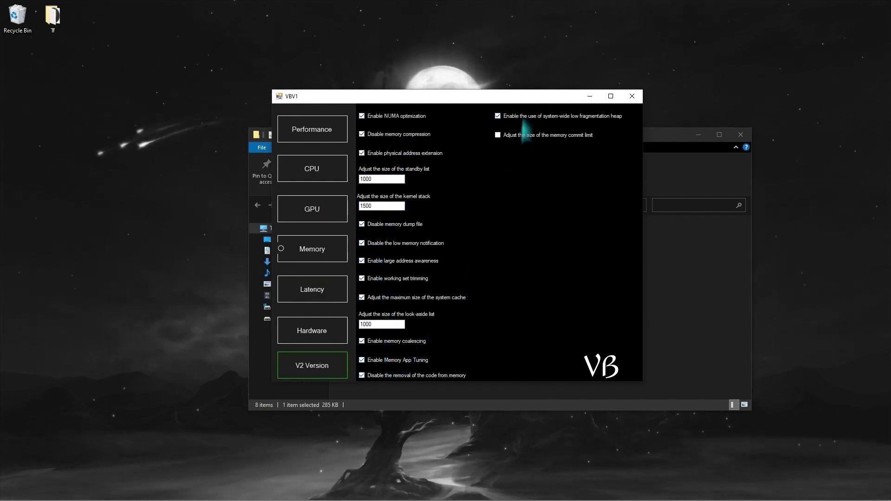
click(521, 135)
Enable all latency tweaks from Disable Large Send Offload through SOA Tweak across both pages, and set Initial Rtt to its maximum.
click(328, 297)
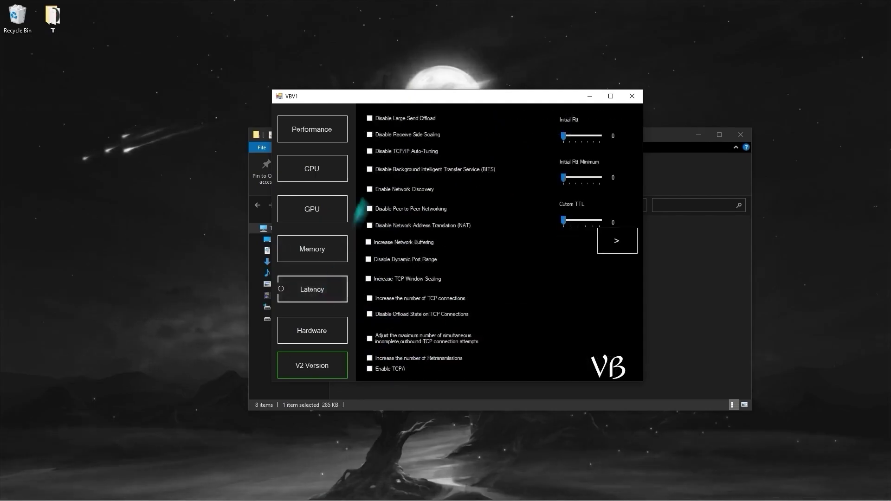
click(370, 118)
click(370, 134)
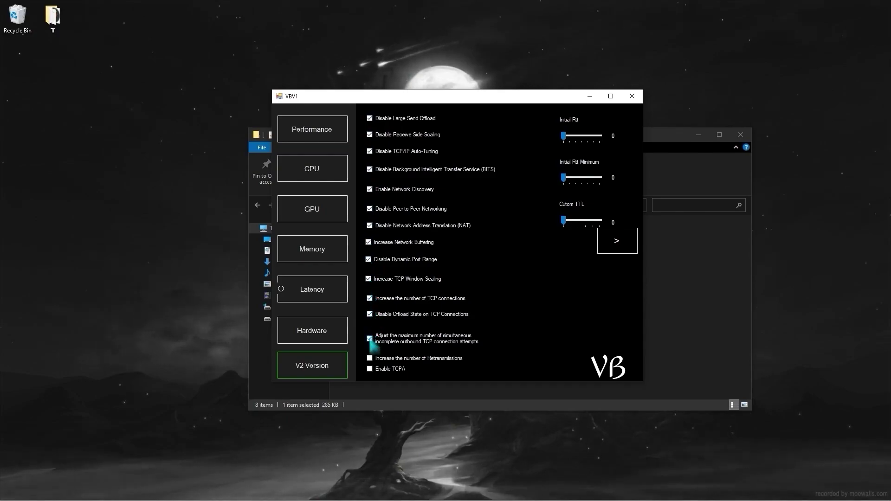
click(370, 370)
drag(563, 136, 635, 143)
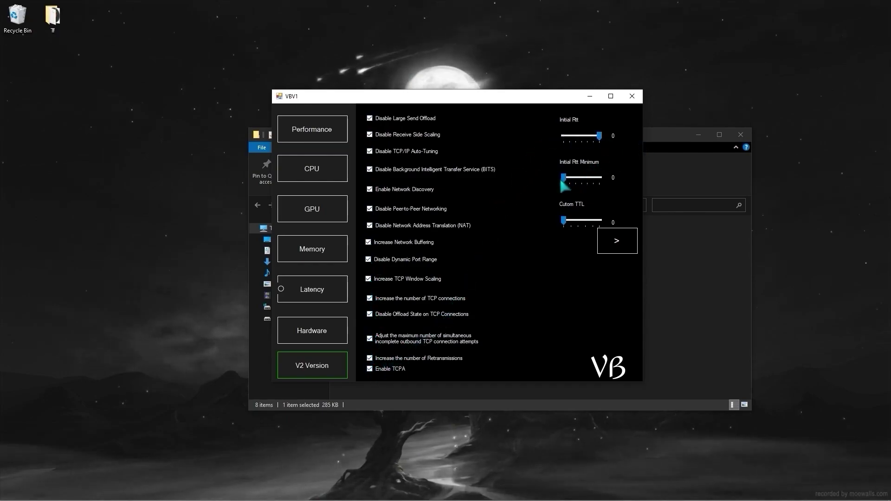
click(617, 240)
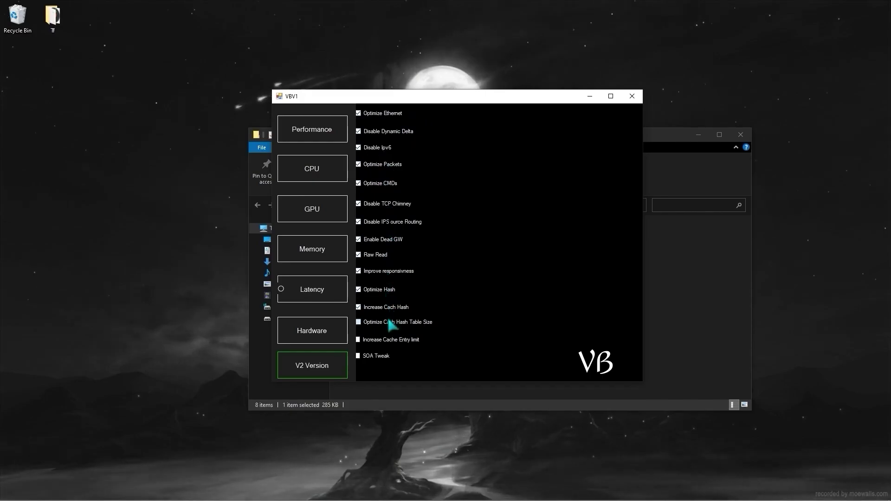
Set Mouse Polling to 1000, queue size to minimum, both thresholds to 12, buffer size to 8192 and Mouse to Live to 1, and enable FlushQueue.
click(308, 332)
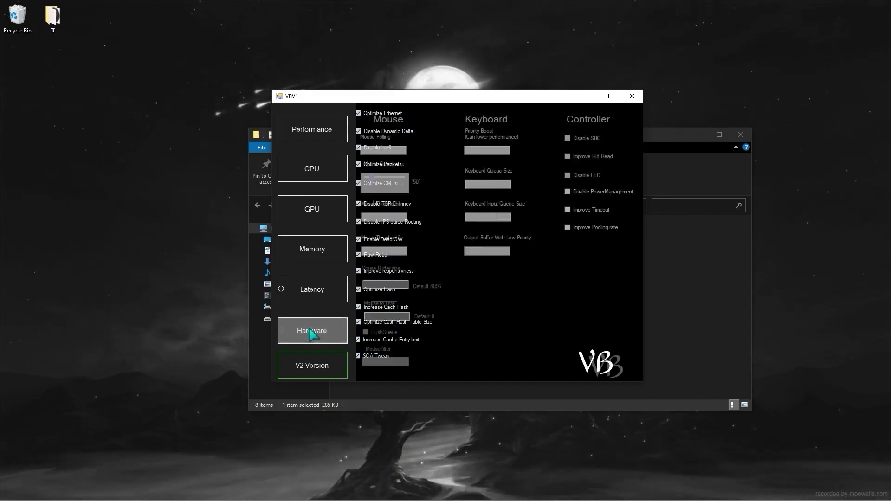
click(392, 149)
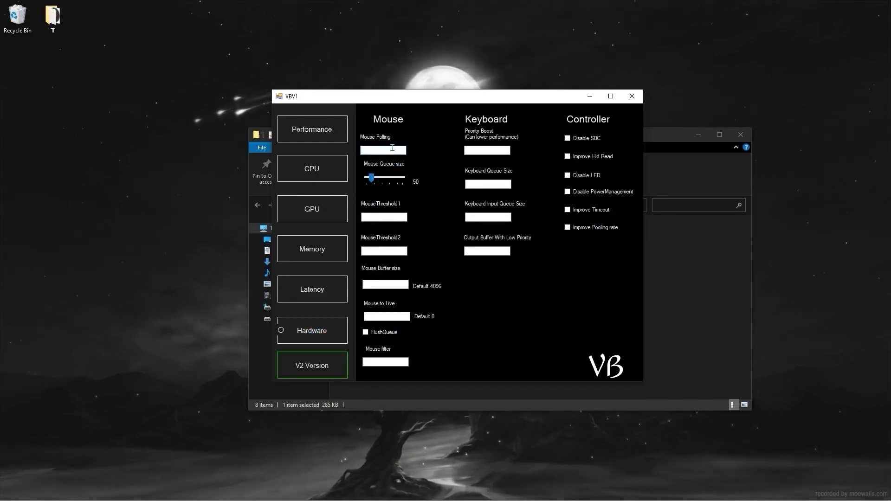
right_click(392, 148)
click(413, 183)
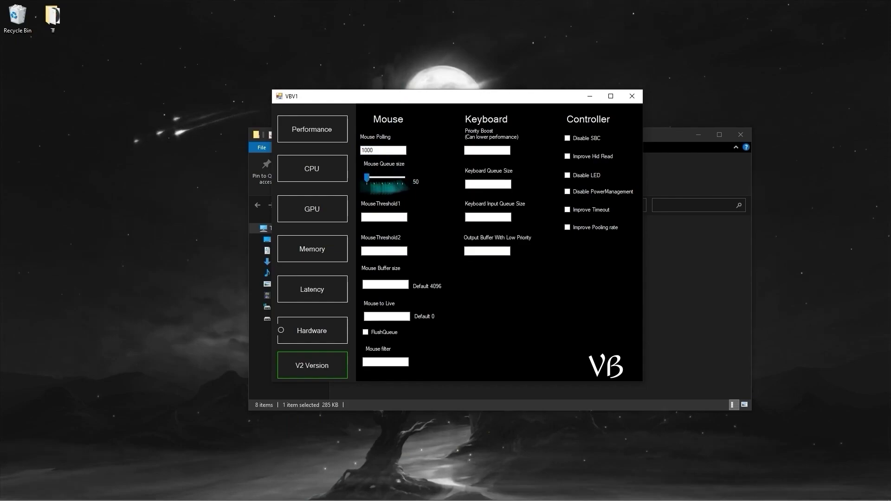
click(385, 219)
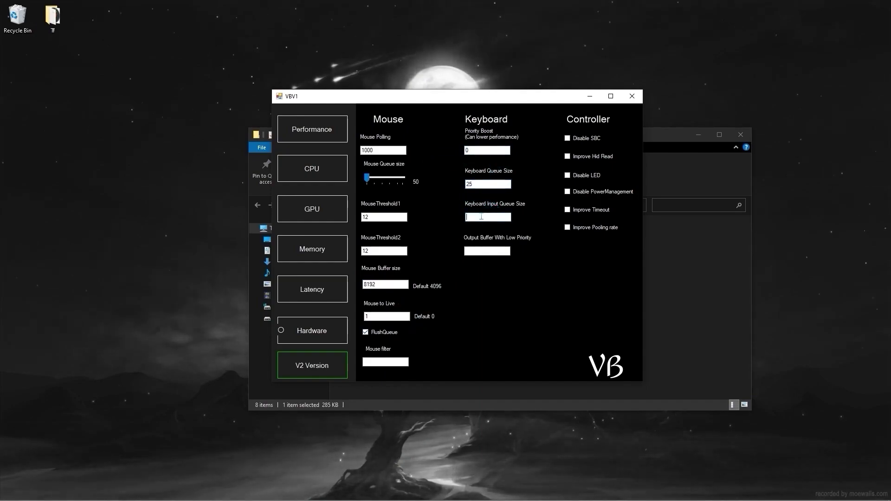
Set keyboard Priority Boost to 0 and both keyboard queue sizes to 25, and enable Disable SBC for the controller.
right_click(481, 217)
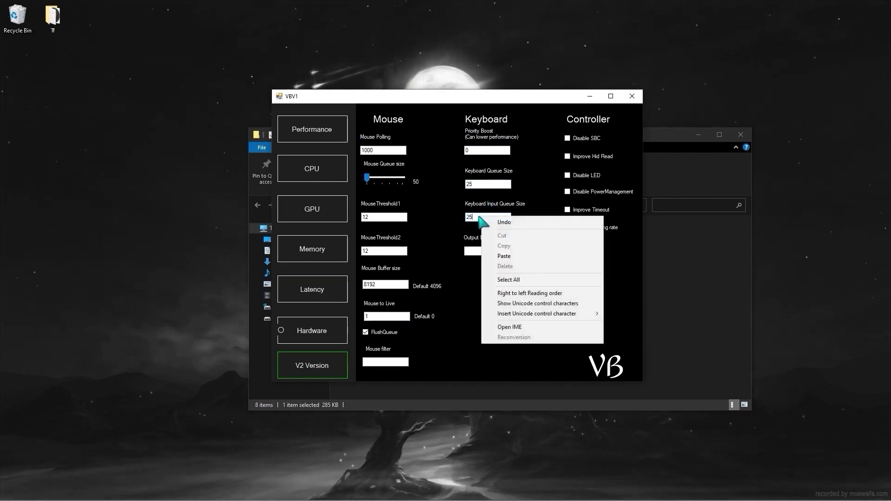
click(482, 249)
click(567, 139)
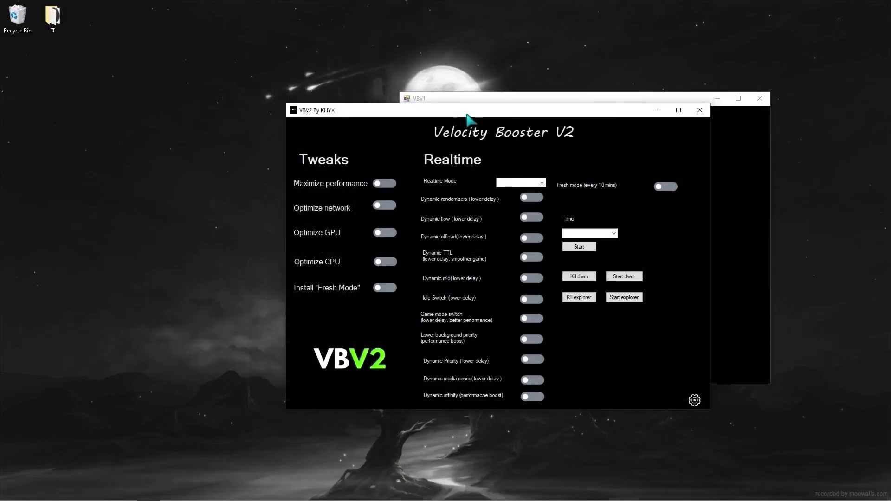
In Velocity Booster V2, enable Maximize performance, Optimize network, Optimize GPU, Optimize CPU and Install "Fresh Mode", continuing past any exceptions.
mouse_move(465, 116)
mouse_down()
mouse_move(483, 102)
mouse_move(491, 115)
mouse_move(473, 106)
mouse_up()
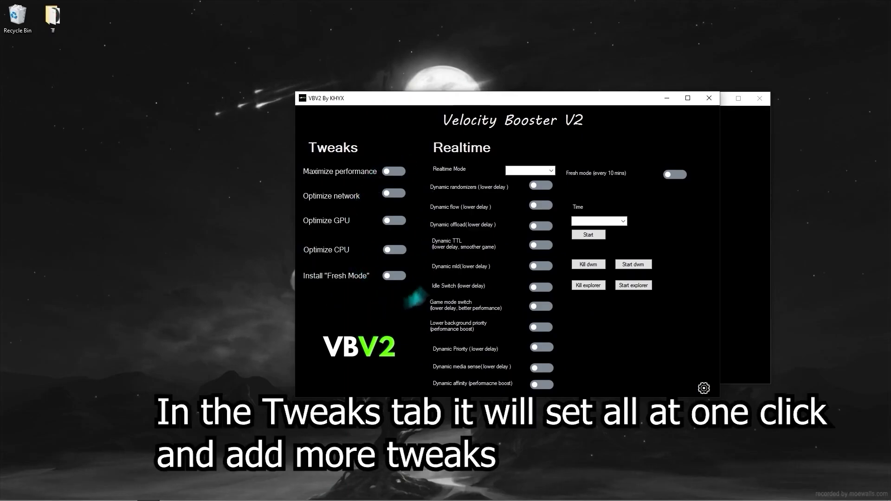
click(404, 170)
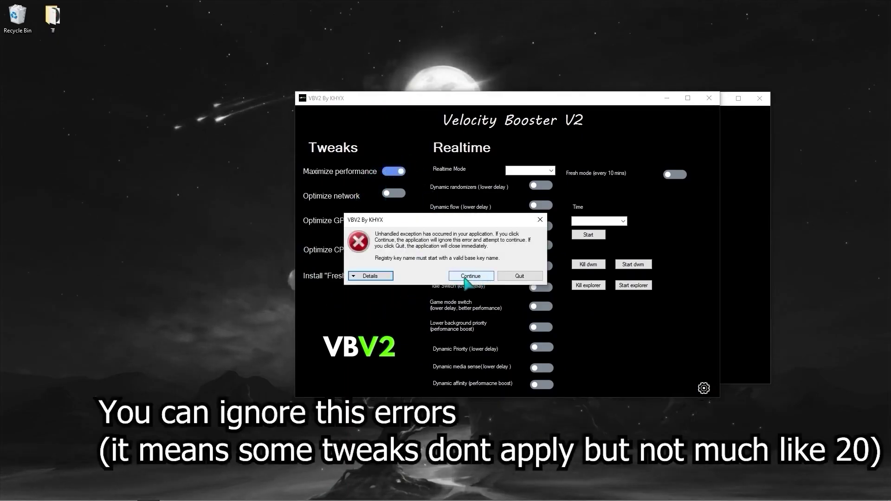
click(466, 279)
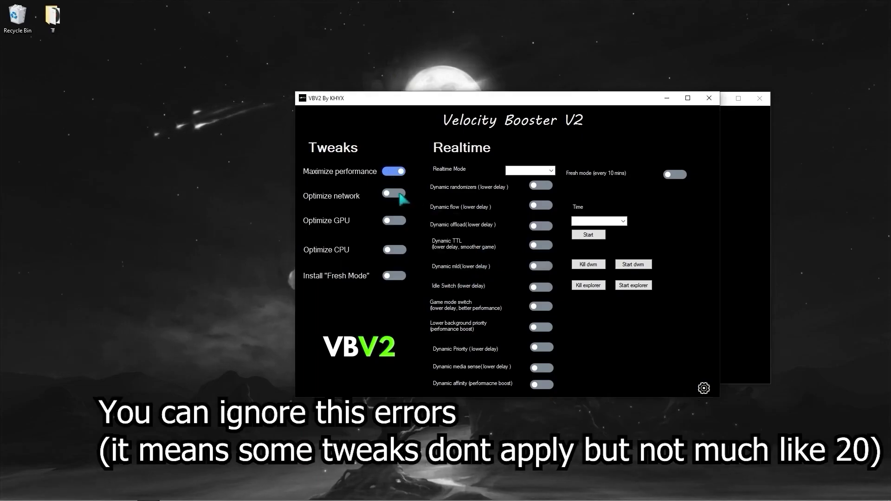
click(399, 195)
click(454, 284)
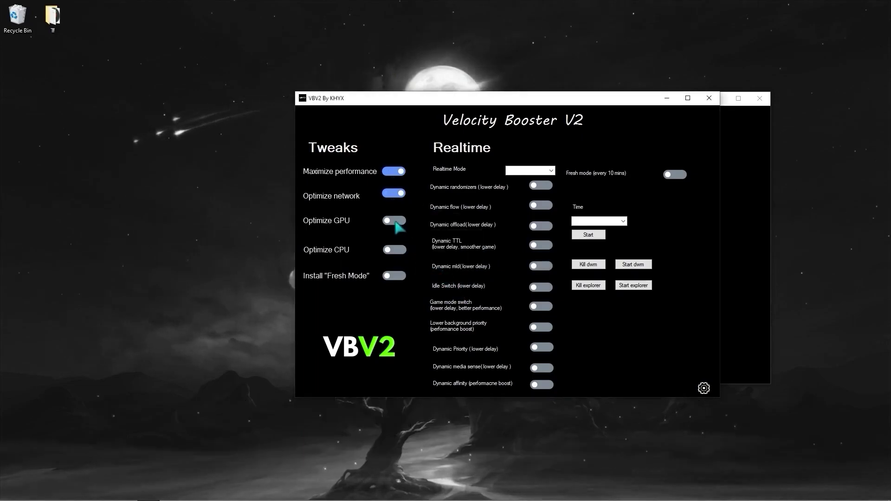
click(398, 223)
click(453, 281)
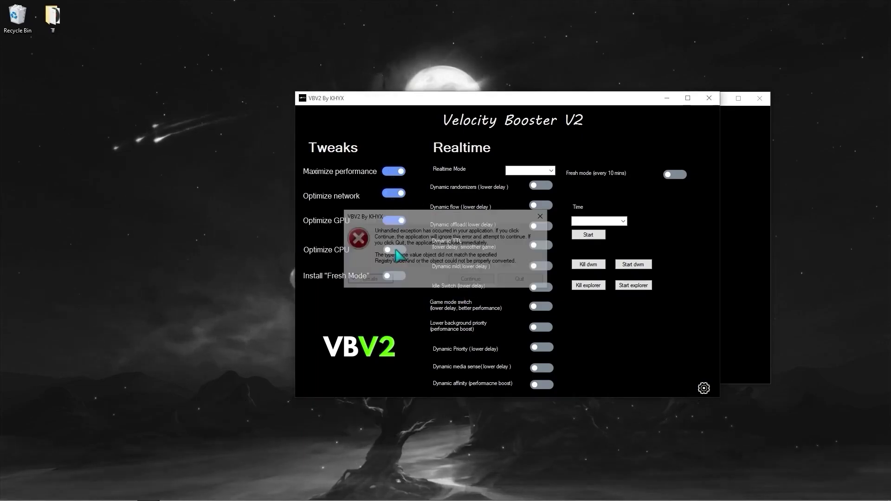
click(470, 279)
click(393, 278)
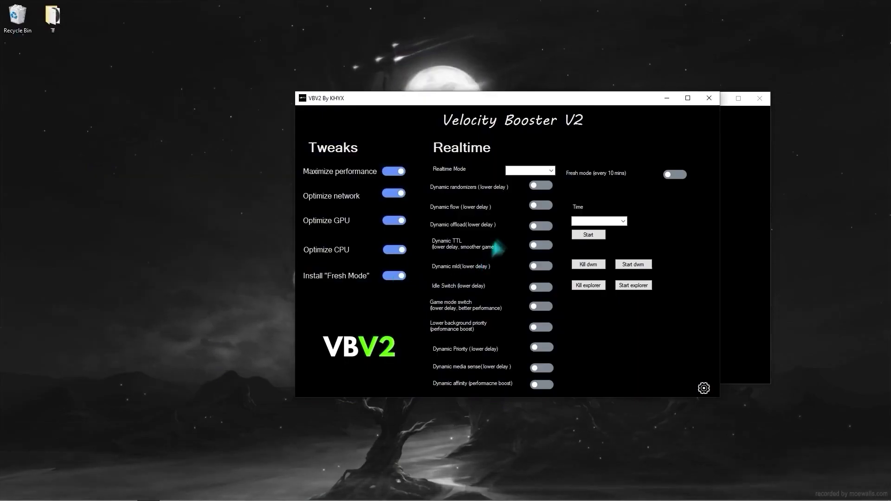
Set Realtime Mode to Random and enable Dynamic randomizers, Dynamic flow, Dynamic offload and Dynamic TTL.
click(550, 170)
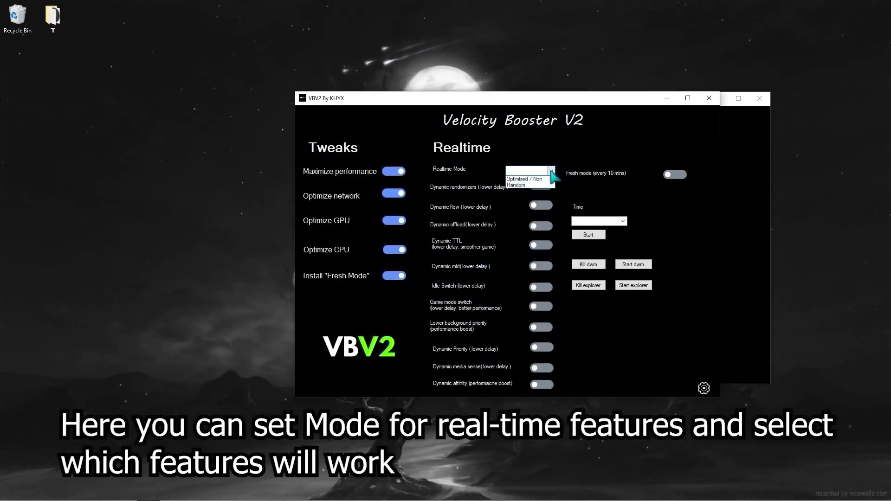
click(522, 186)
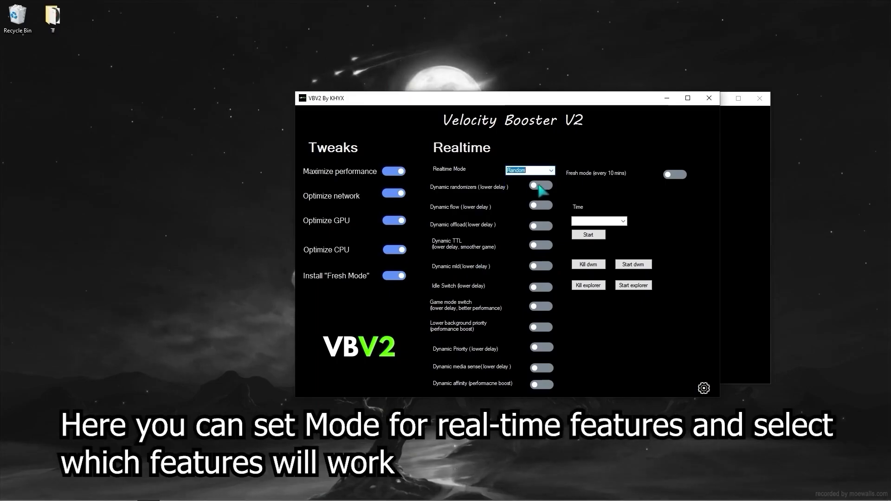
click(541, 186)
click(540, 205)
click(540, 226)
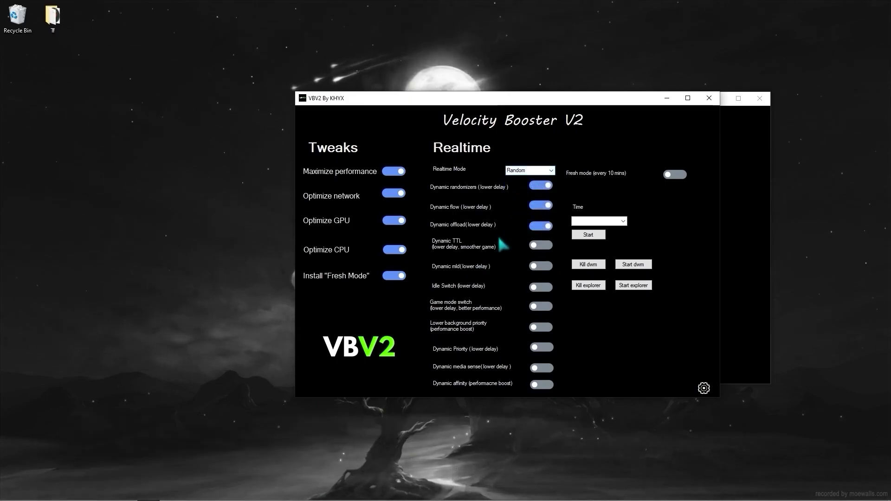
click(540, 245)
Enable Dynamic mld, Idle Switch, Game mode switch, Lower background priority, Dynamic Priority, Dynamic media sense and Dynamic affinity.
click(529, 266)
click(529, 287)
click(529, 306)
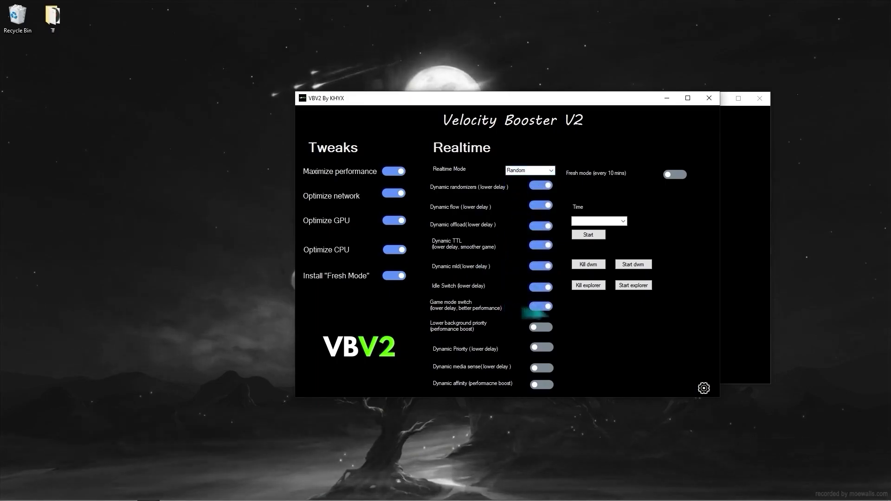
click(528, 327)
click(533, 348)
click(533, 367)
click(538, 385)
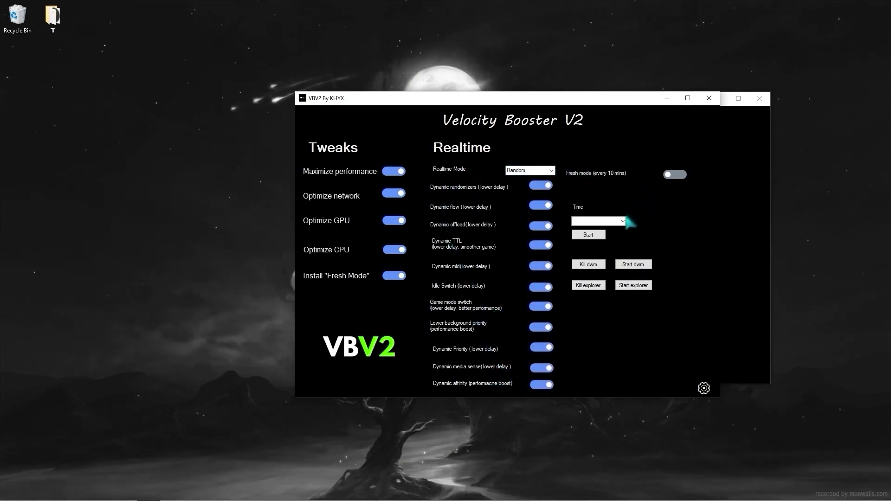
Enable Fresh mode every 10 minutes, set the realtime interval to 5 s and start the realtime features.
click(673, 174)
click(623, 221)
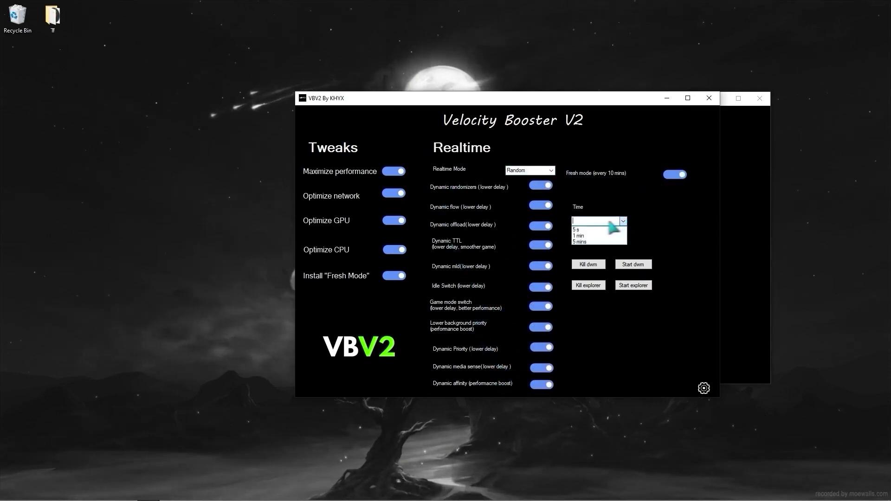
click(577, 230)
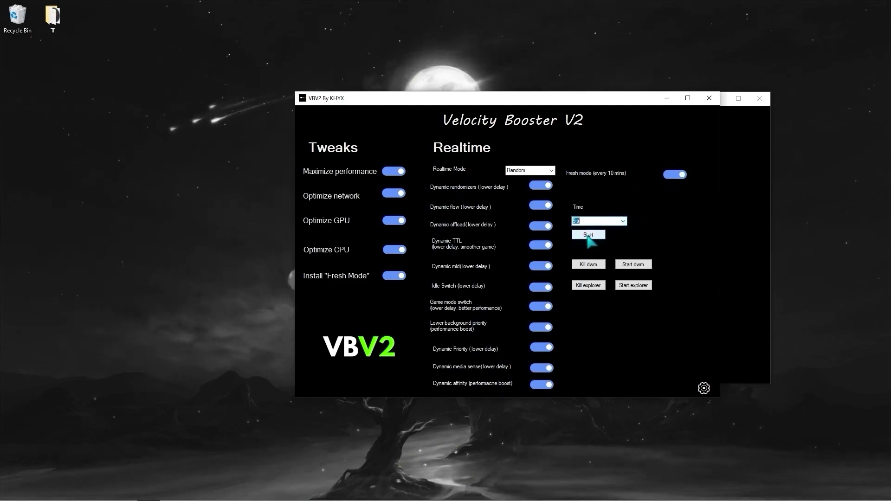
click(586, 235)
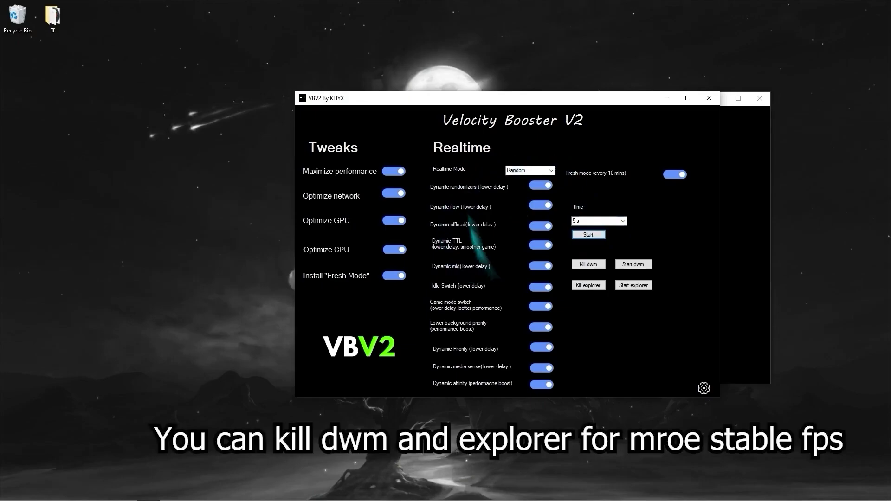
Open the config settings and try the Show number of tweaks option.
click(704, 389)
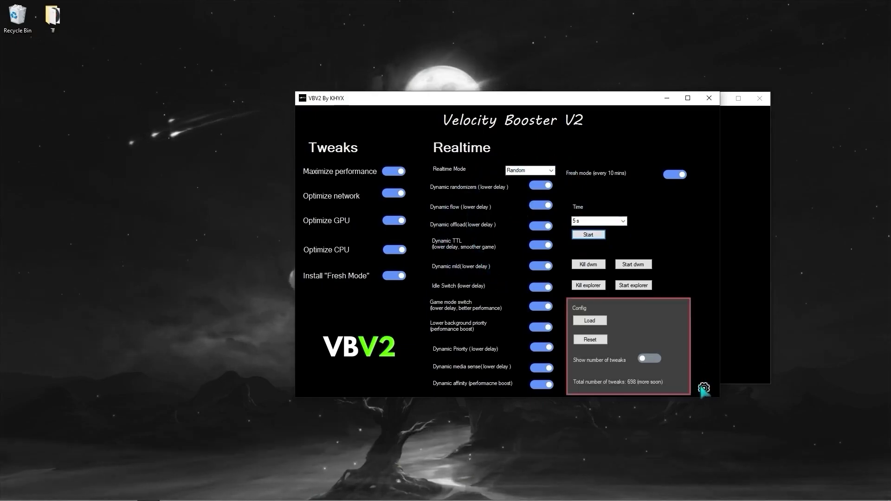
click(649, 359)
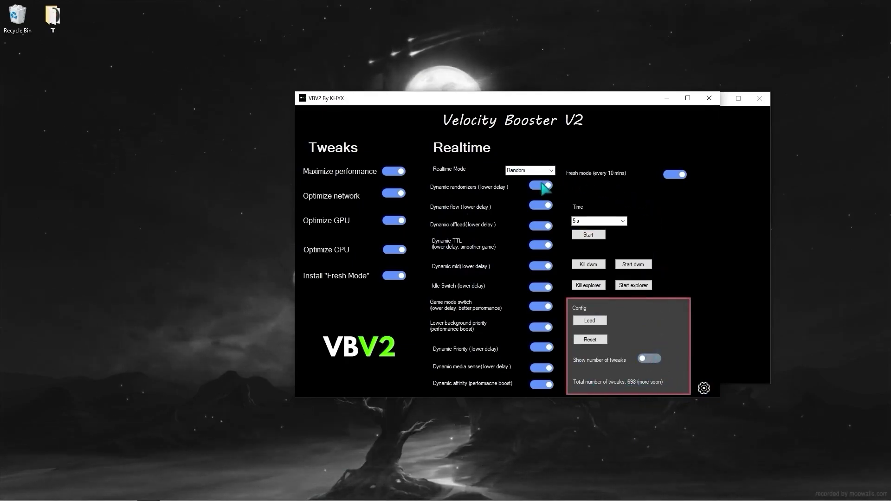
Turn off Dynamic randomizers, Dynamic flow, Dynamic offload and Dynamic TTL, and reload the saved configuration.
click(541, 226)
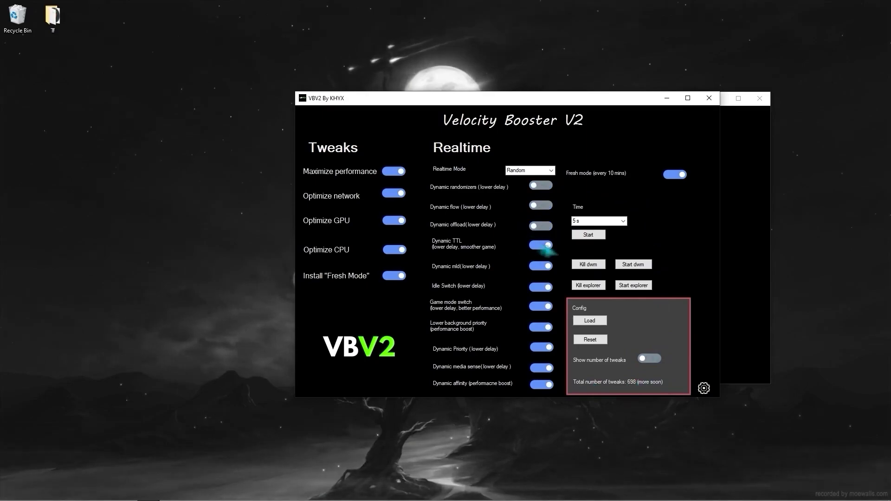
click(540, 245)
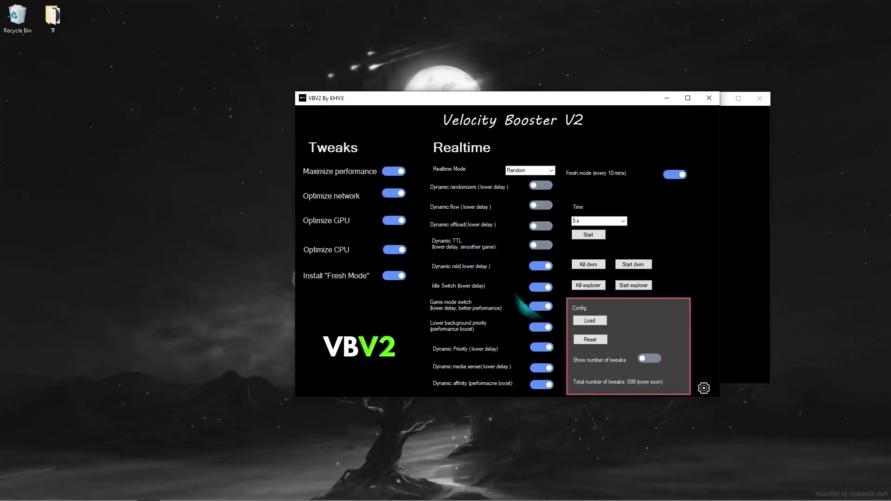
click(593, 322)
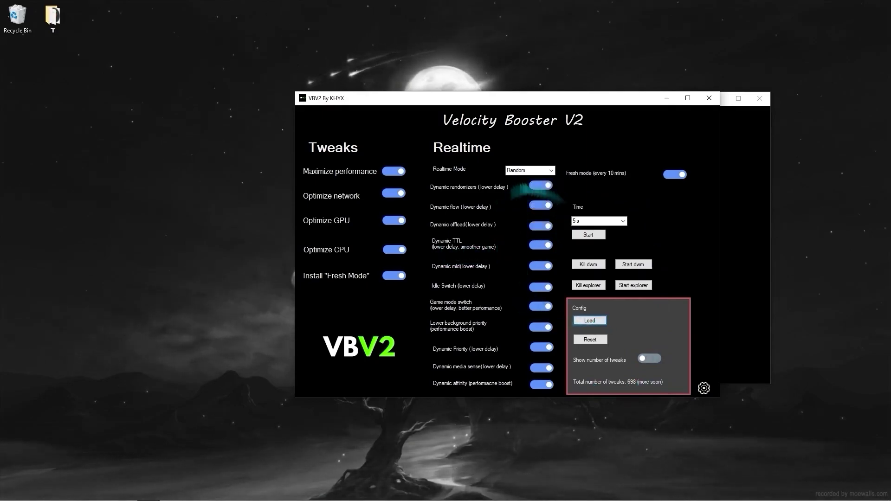
Start the realtime features again with the loaded configuration and close the config settings.
click(589, 235)
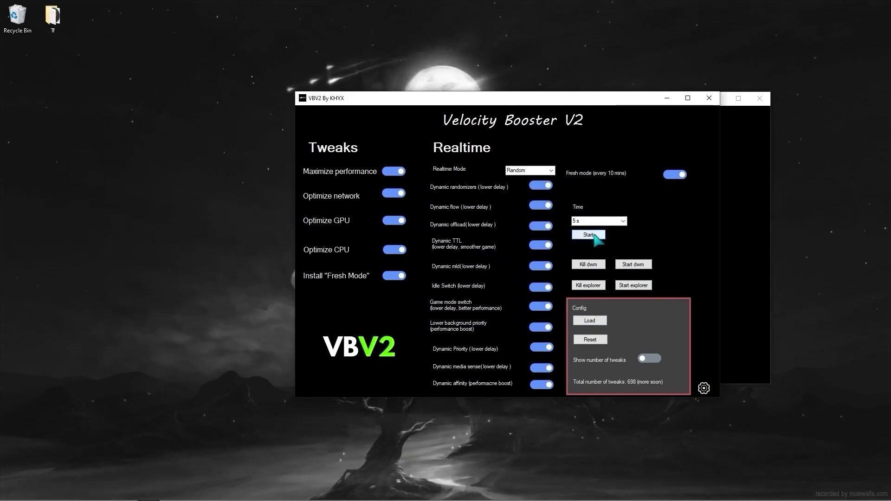
click(704, 388)
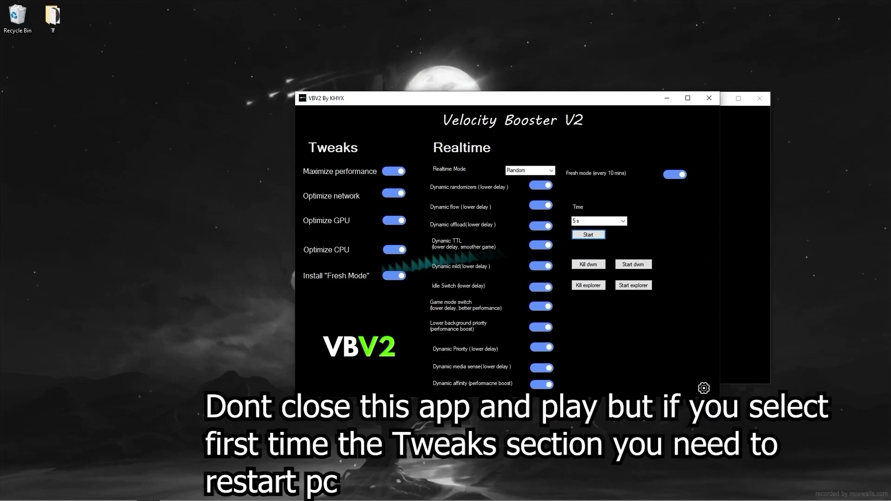
click(10, 496)
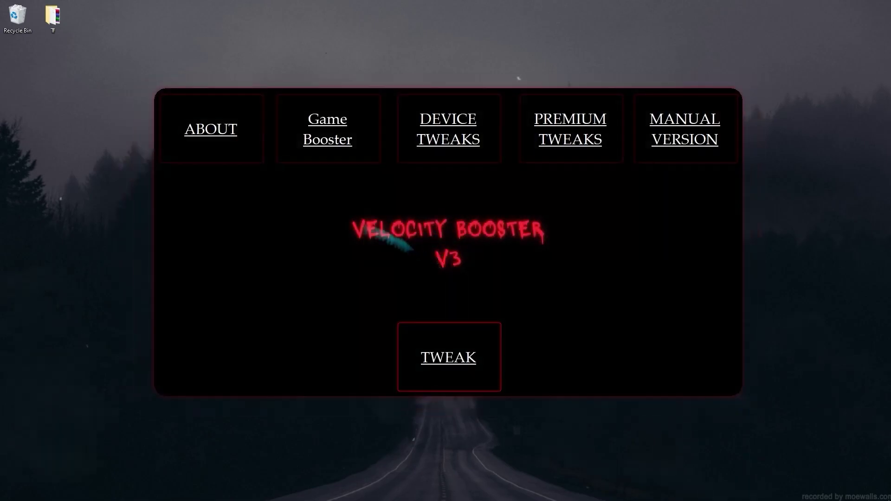
Review the About information and the Game Booster, Device Tweaks and Premium Tweaks descriptions in Velocity Booster V3, closing each one.
click(215, 132)
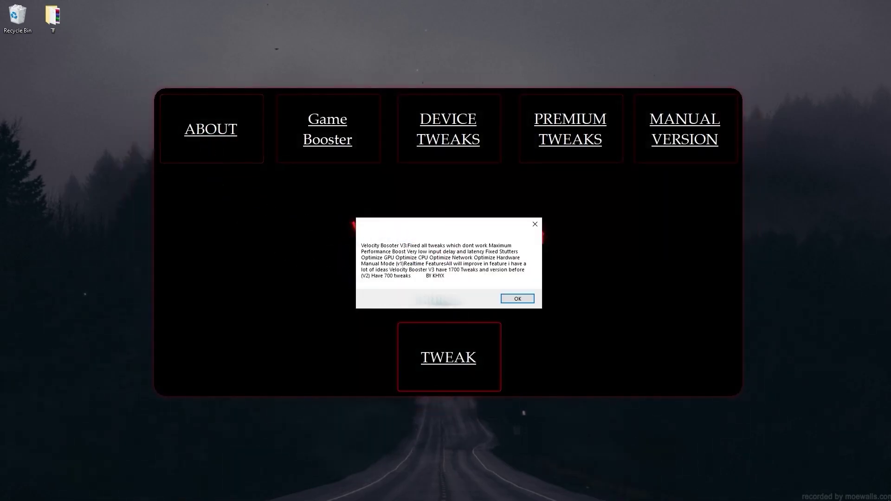
click(519, 300)
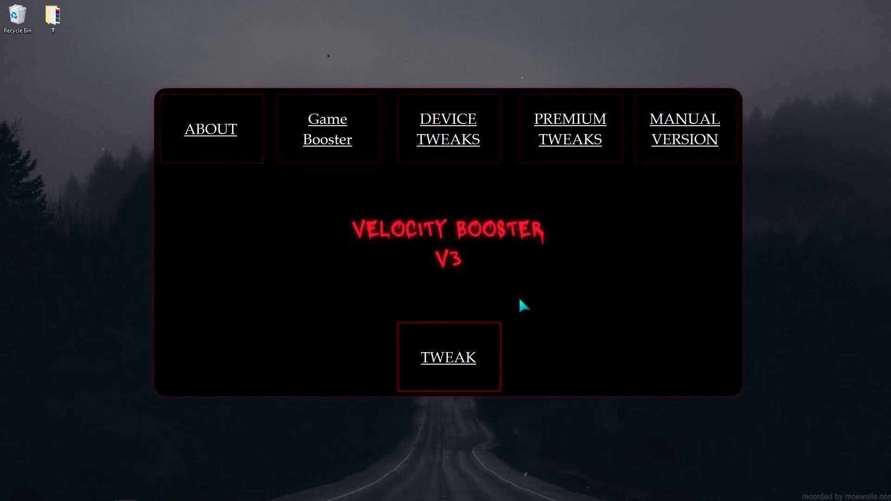
click(324, 127)
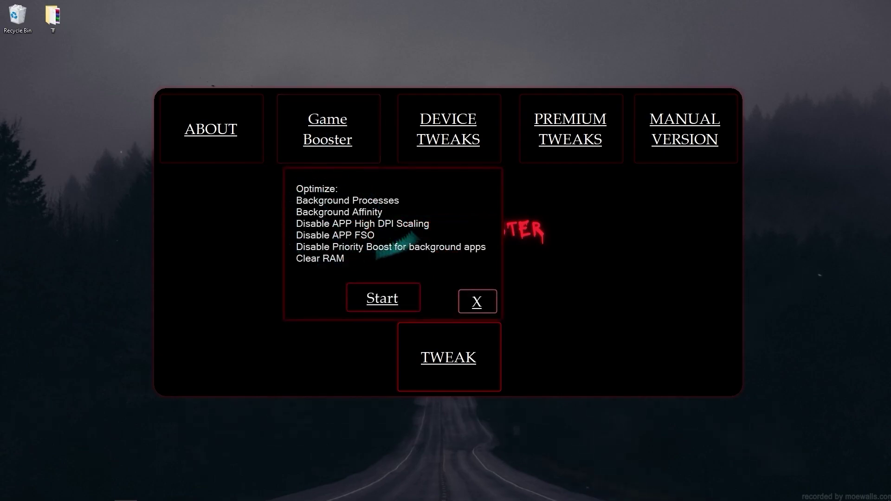
click(477, 301)
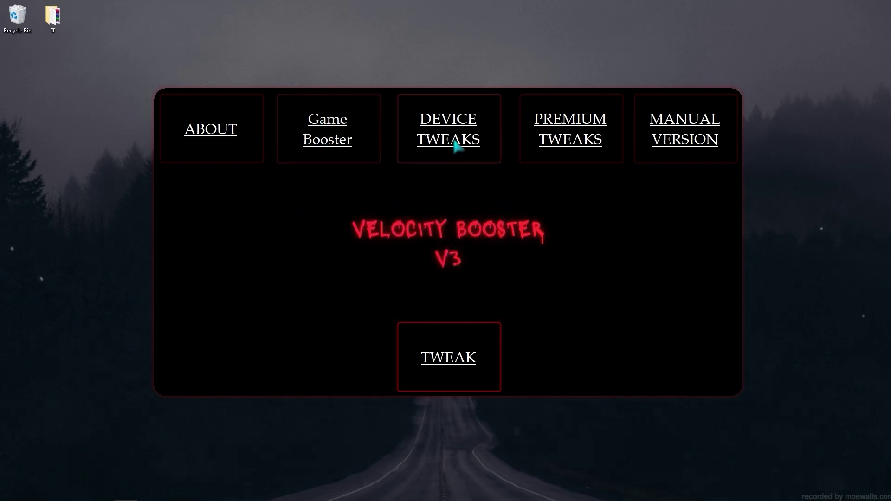
click(455, 140)
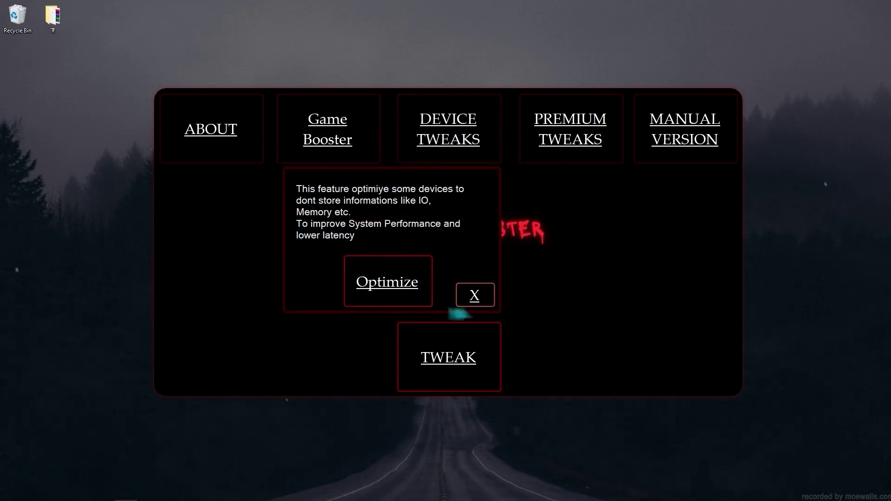
click(478, 300)
click(571, 139)
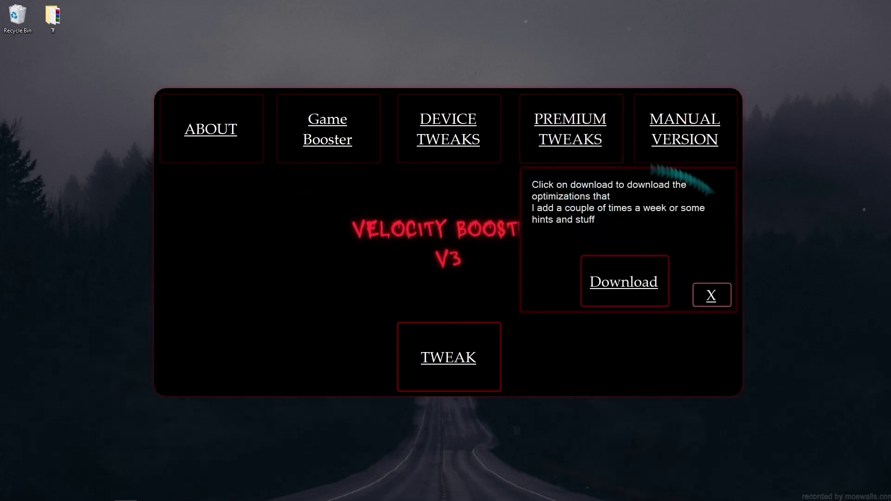
click(721, 299)
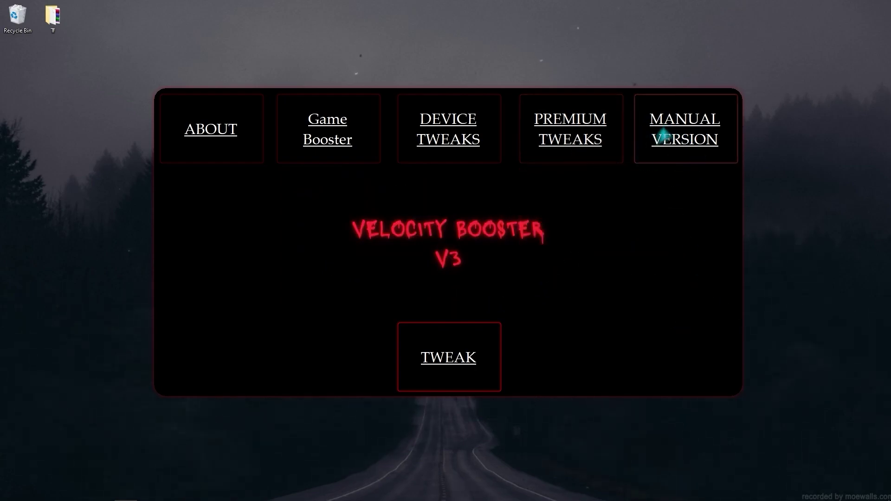
Run the main V3 tweak, continuing past the exception, and start the Game Booster optimization before closing its pane.
click(447, 362)
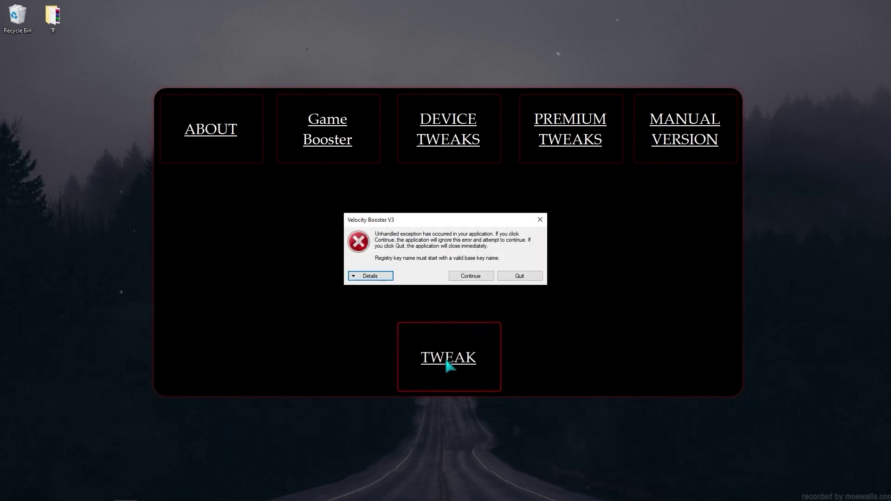
click(477, 277)
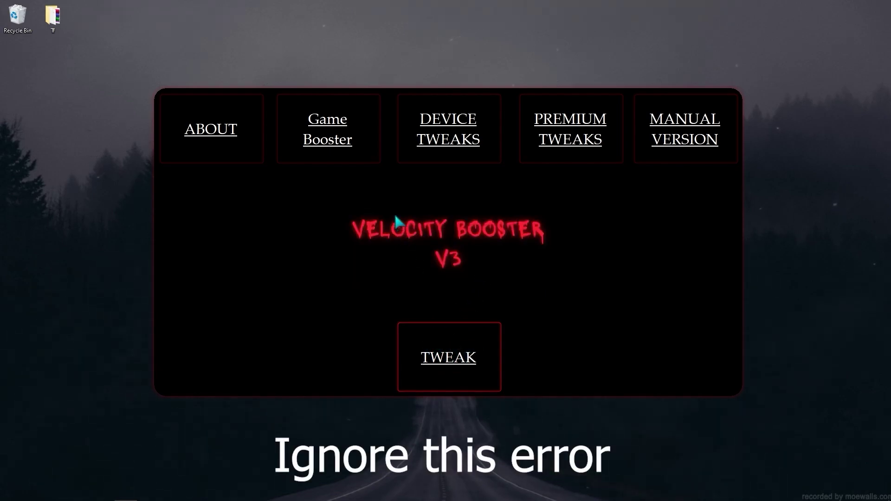
click(342, 148)
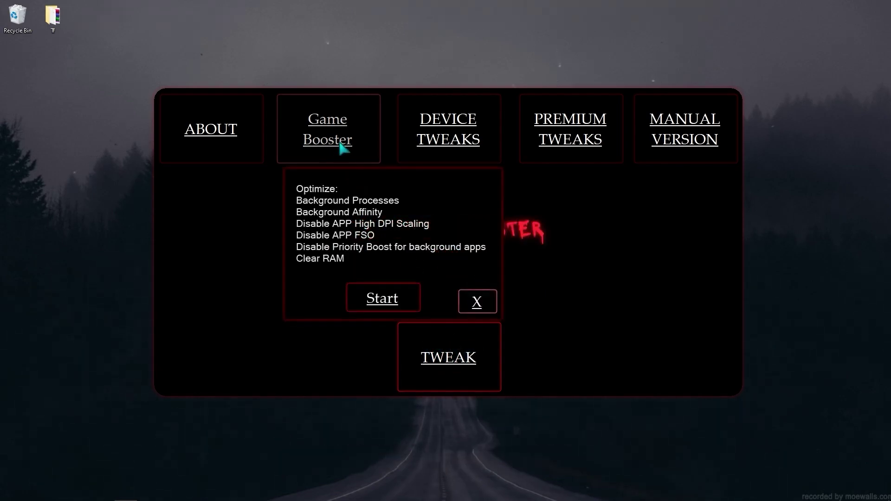
click(381, 299)
click(452, 283)
click(478, 304)
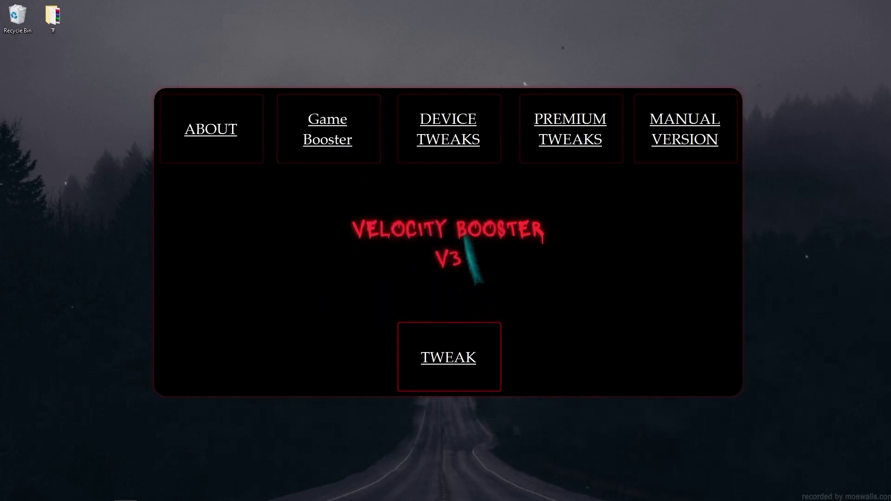
Run the Device Tweaks optimization, acknowledge its completion and close its pane.
click(458, 156)
click(391, 291)
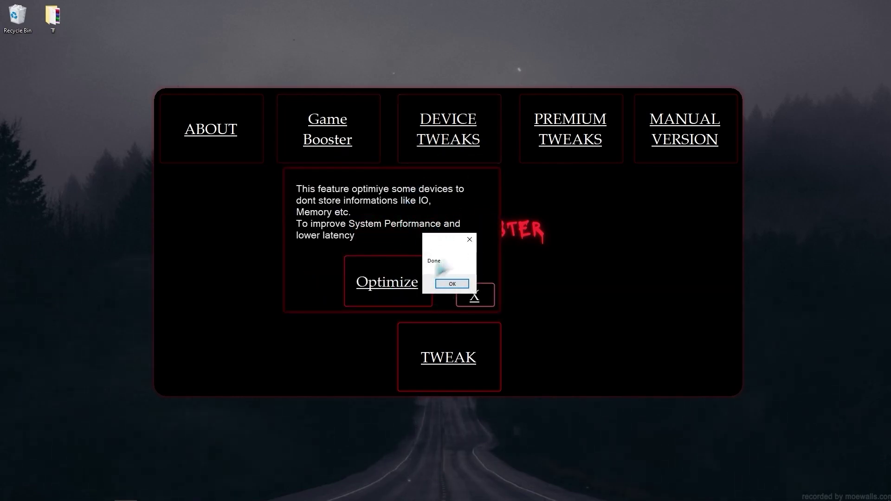
click(452, 284)
click(471, 295)
Download the premium tweaks archive and open network.rar from the browser's recent downloads.
click(564, 147)
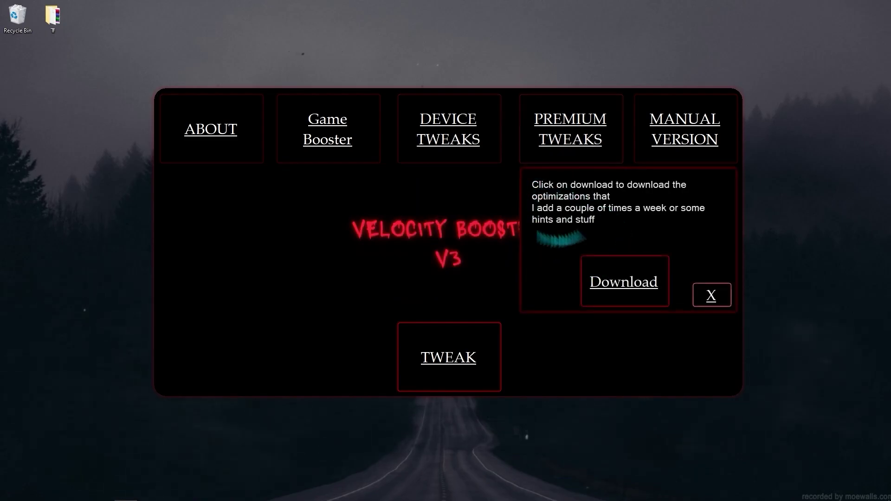
click(616, 290)
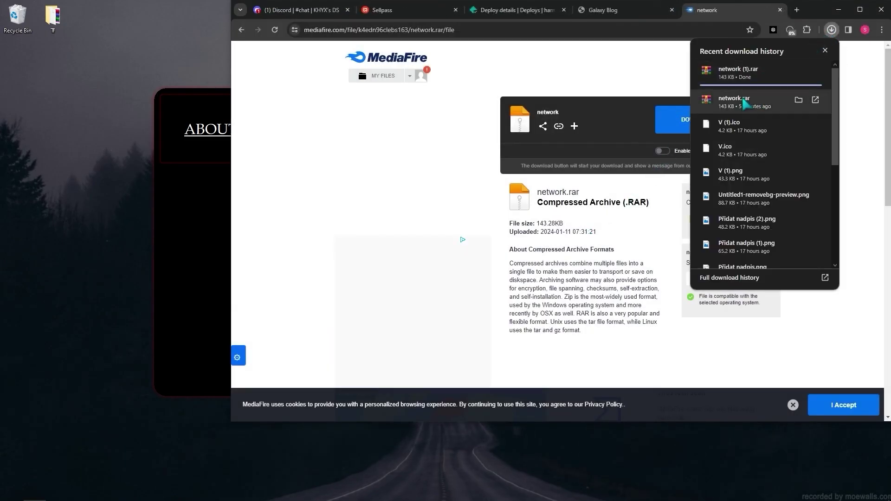
click(738, 95)
Extract the network folder from the archive to the desktop, then close the archive and the Premium Tweaks pane.
click(839, 11)
drag(610, 239, 554, 63)
click(516, 215)
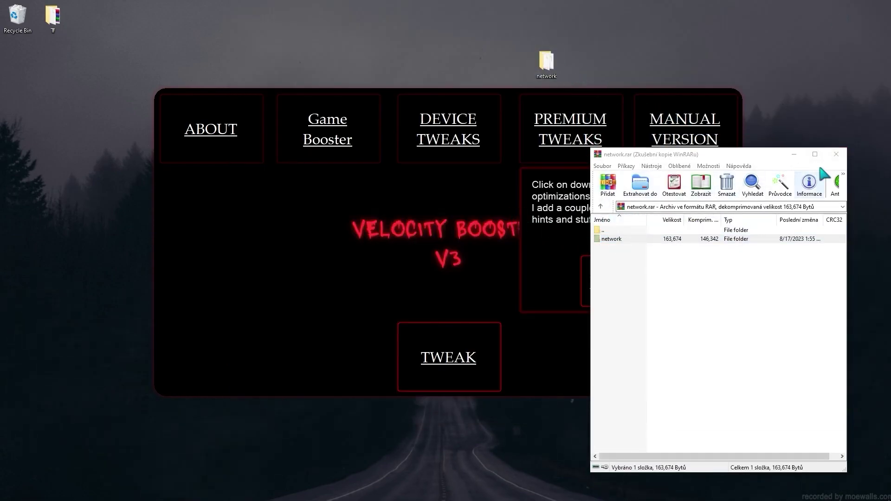
click(835, 154)
click(711, 295)
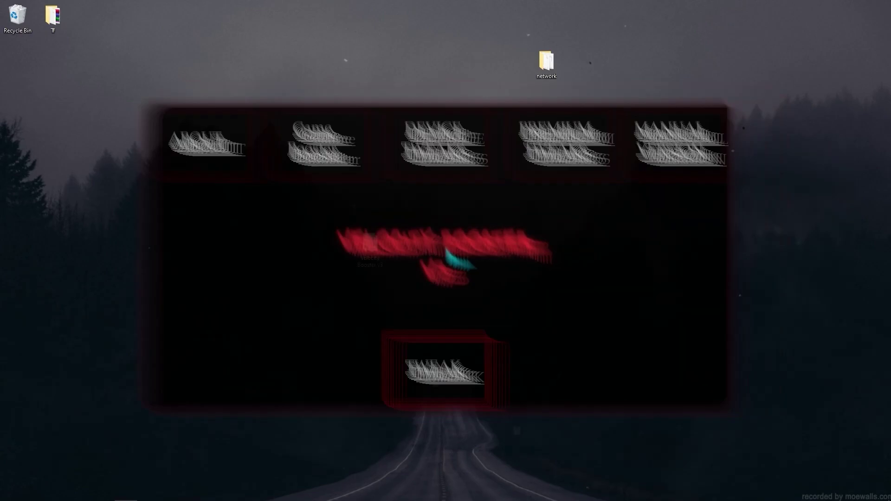
Close the Velocity Booster V3 application.
mouse_move(234, 500)
right_click(125, 493)
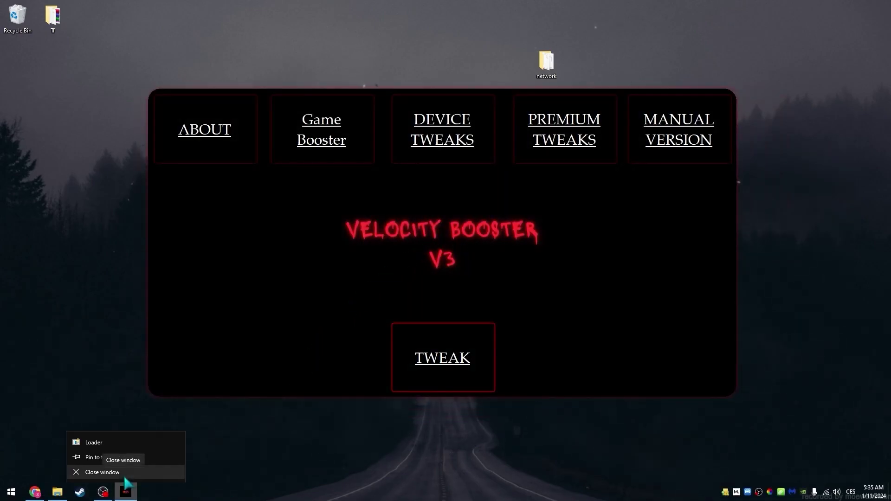
click(111, 472)
Open the network folder on the desktop, view the adapter settings listed in advanced.txt, and close both windows.
double_click(546, 62)
drag(510, 97, 470, 147)
click(376, 247)
double_click(370, 251)
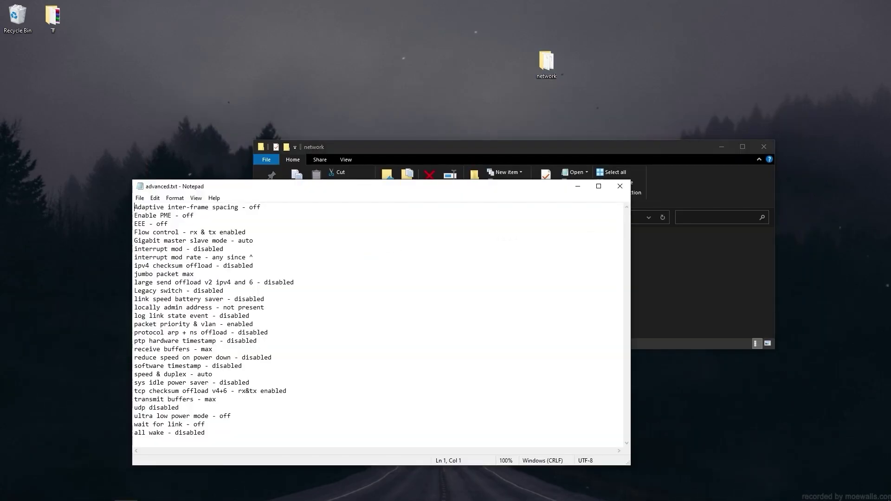
click(628, 192)
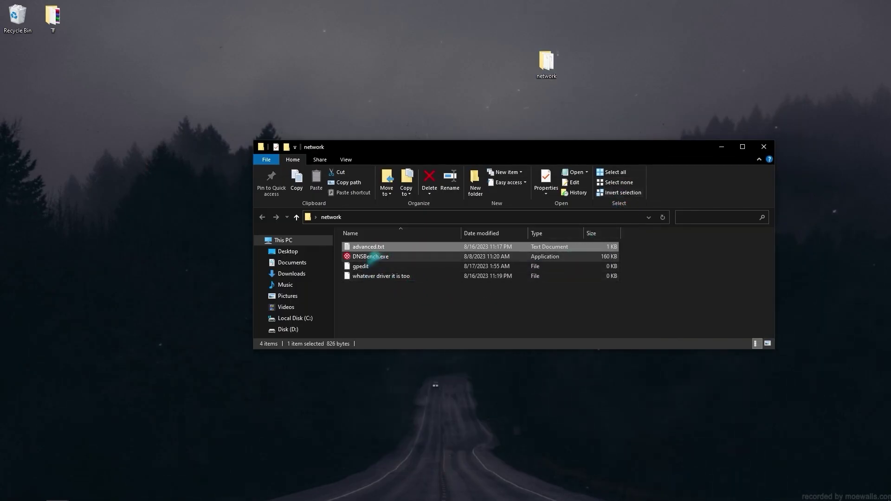
click(763, 147)
Bring up the Windows power options for restarting the PC.
click(10, 492)
click(163, 469)
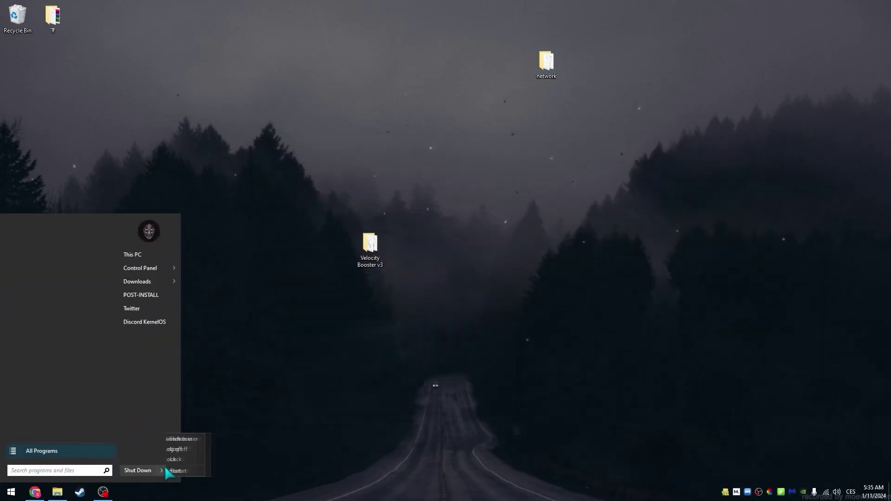